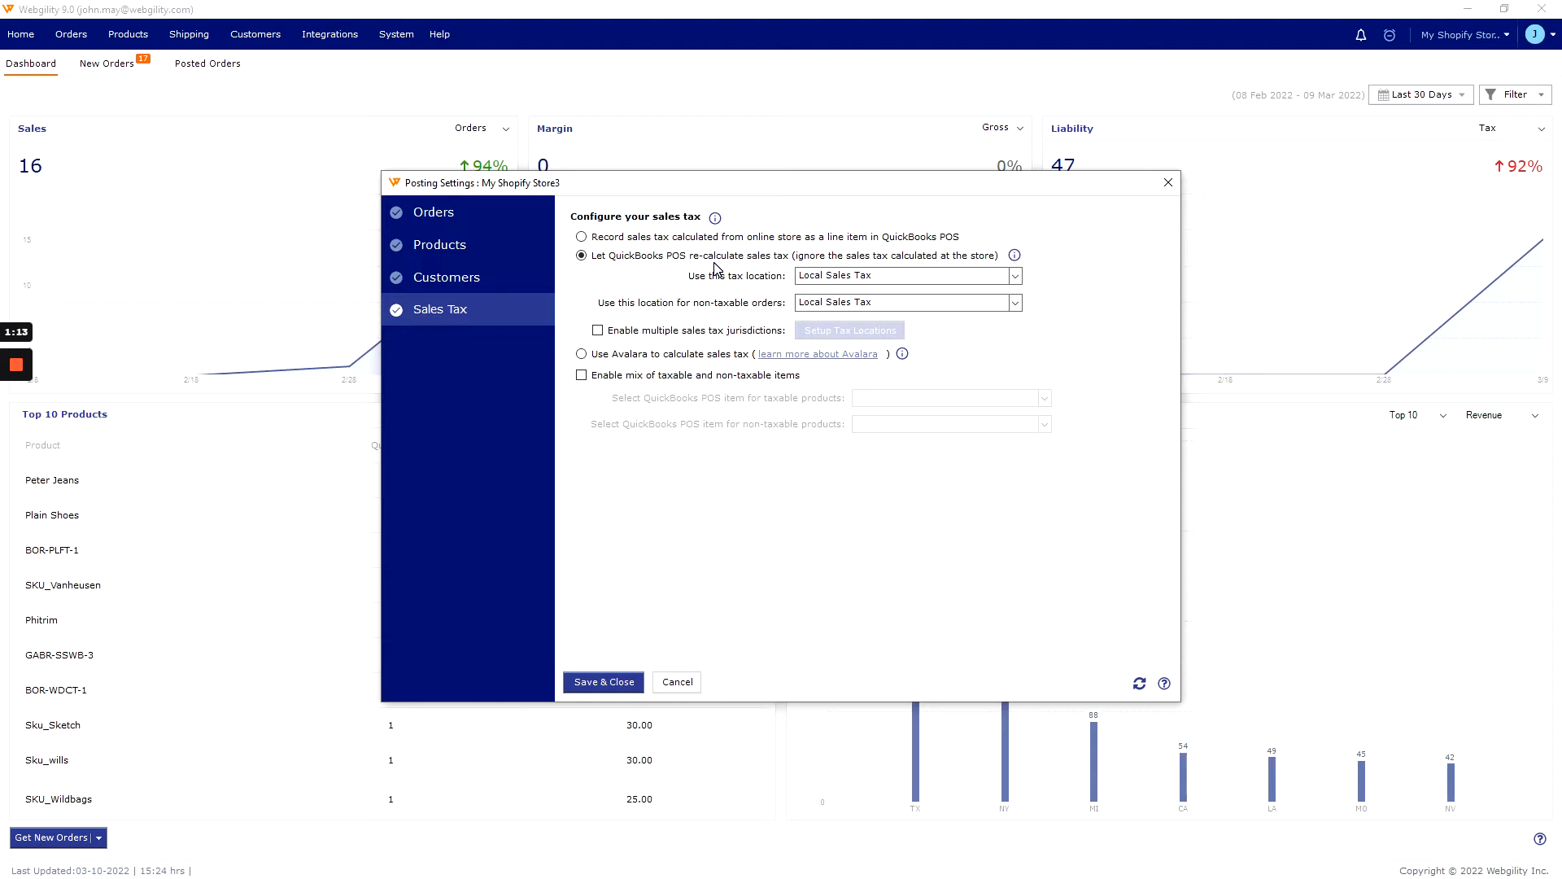
# - Switch to the Webgili Store window in QuickBooks Desktop Point of Sale
pyautogui.hotkey('alt', 'Tab')
pyautogui.hotkey('alt', 'Tab')
pyautogui.hotkey('alt', 'Tab')
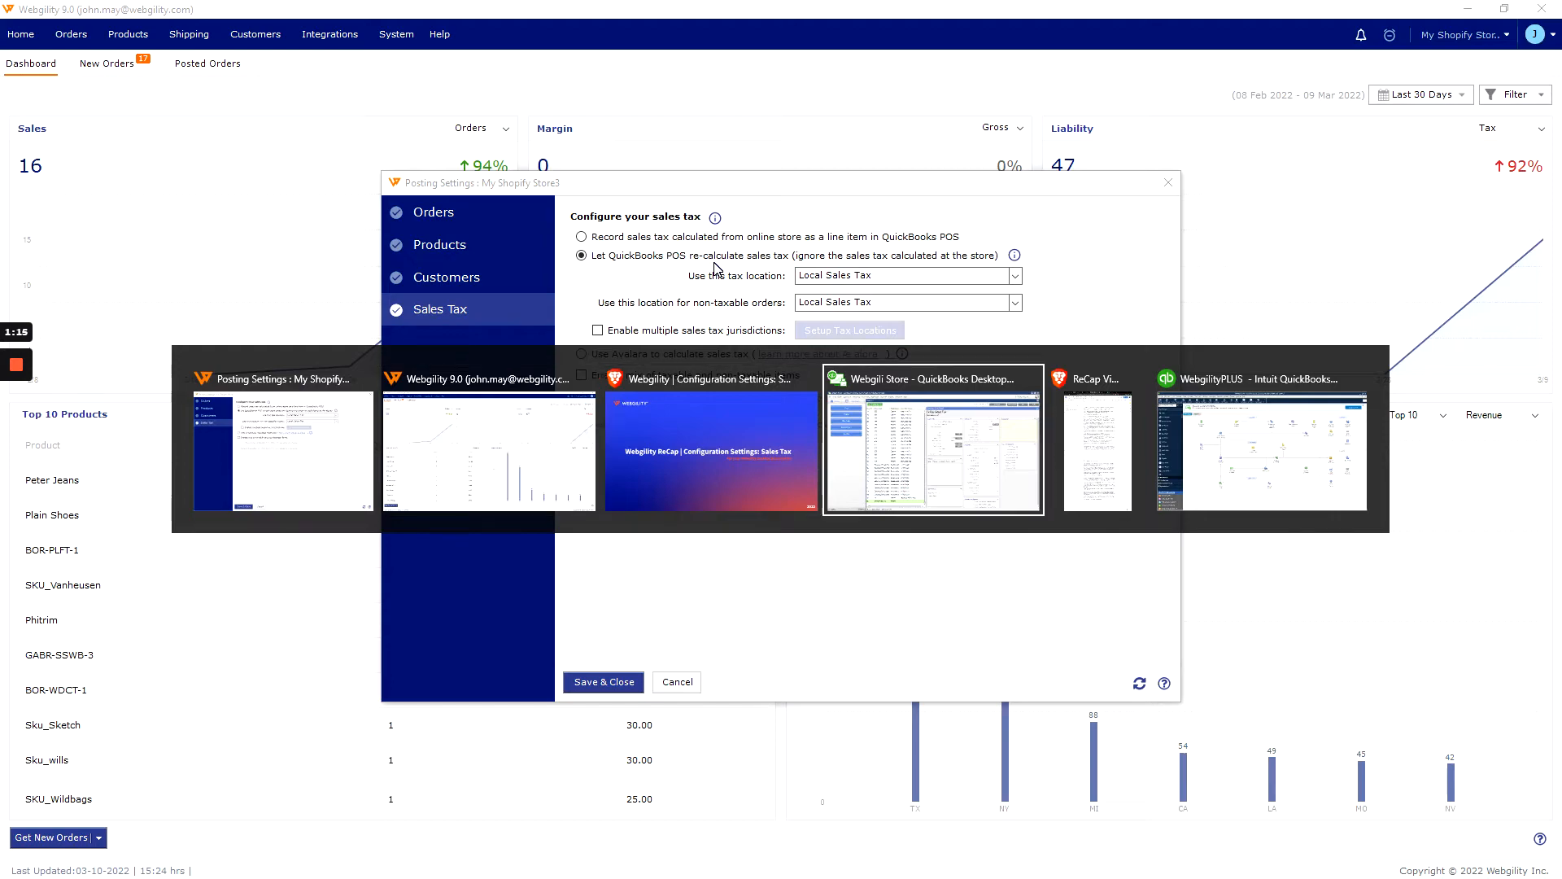
pyautogui.hotkey('alt', 'Tab')
pyautogui.click(919, 480)
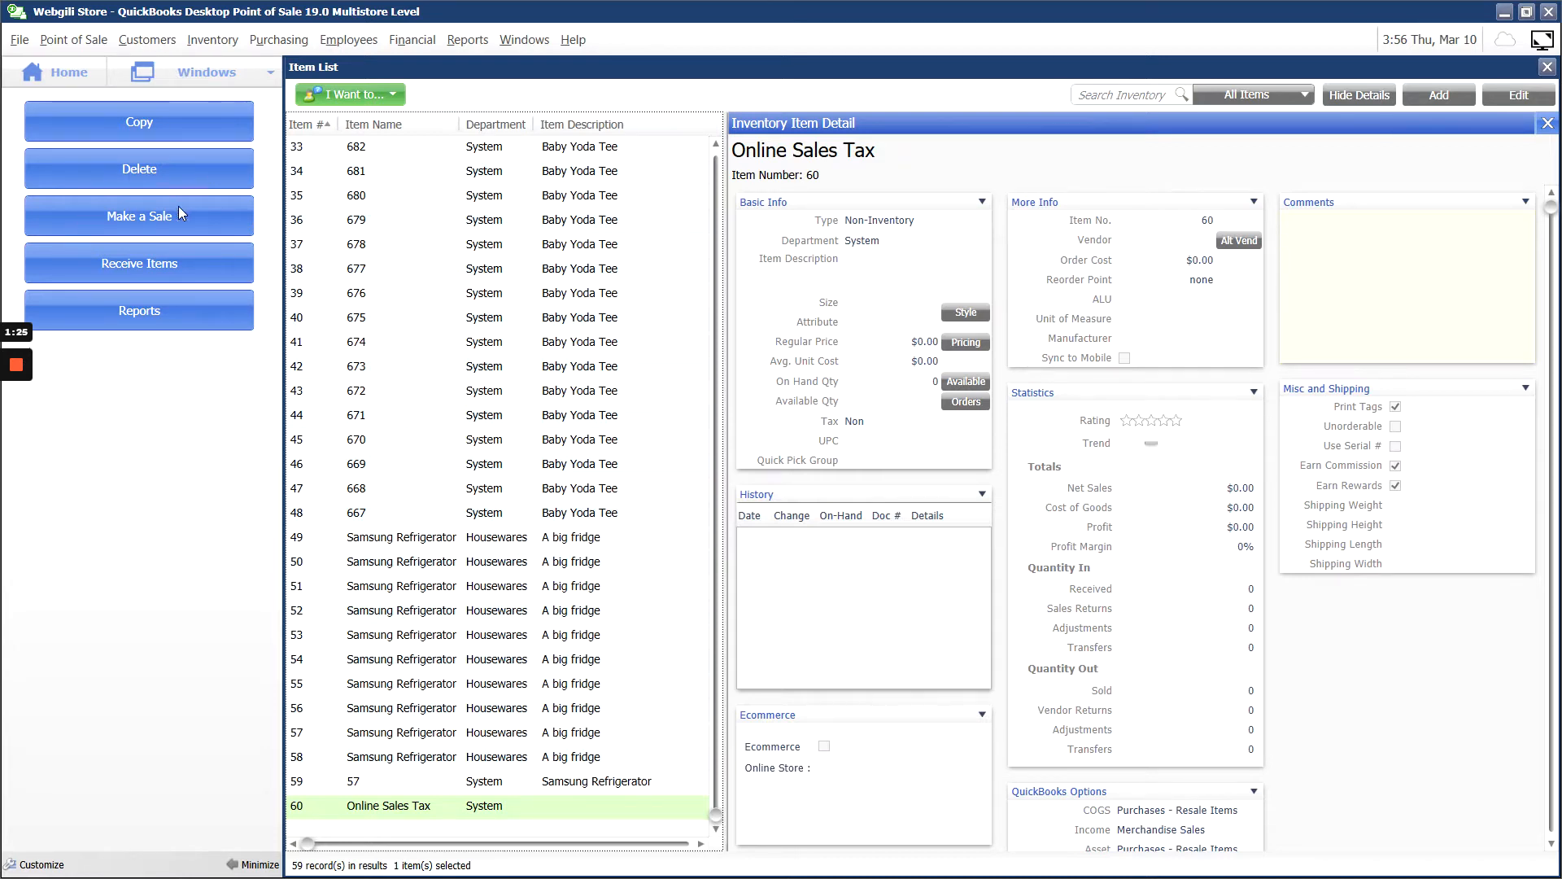
# - Start a new inventory item named Online Sales Tax and set its type to Non-Inventory
pyautogui.click(399, 95)
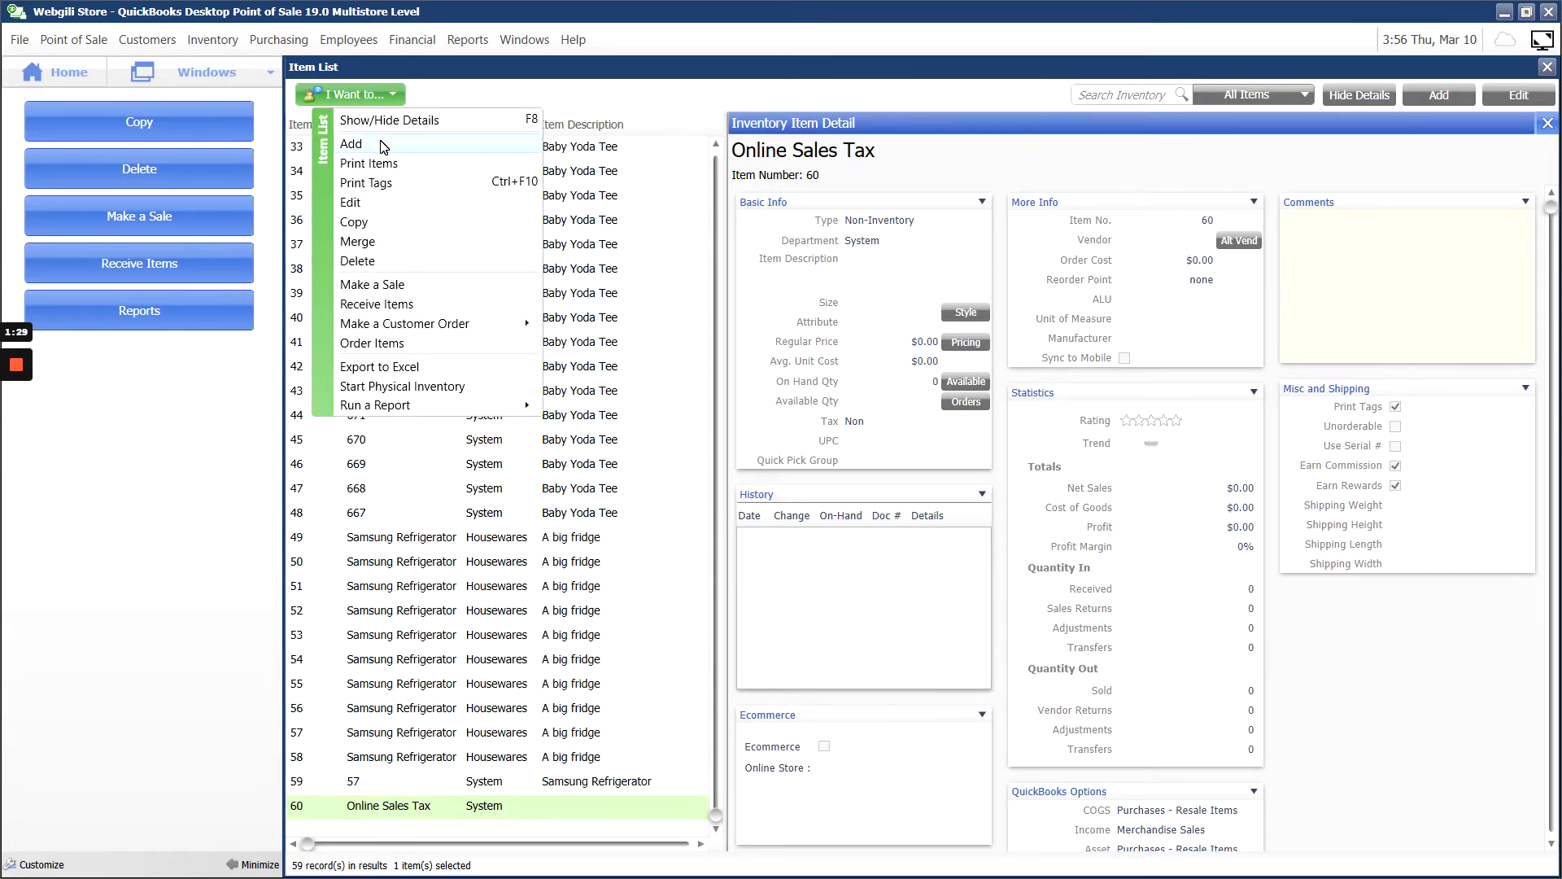
pyautogui.click(352, 144)
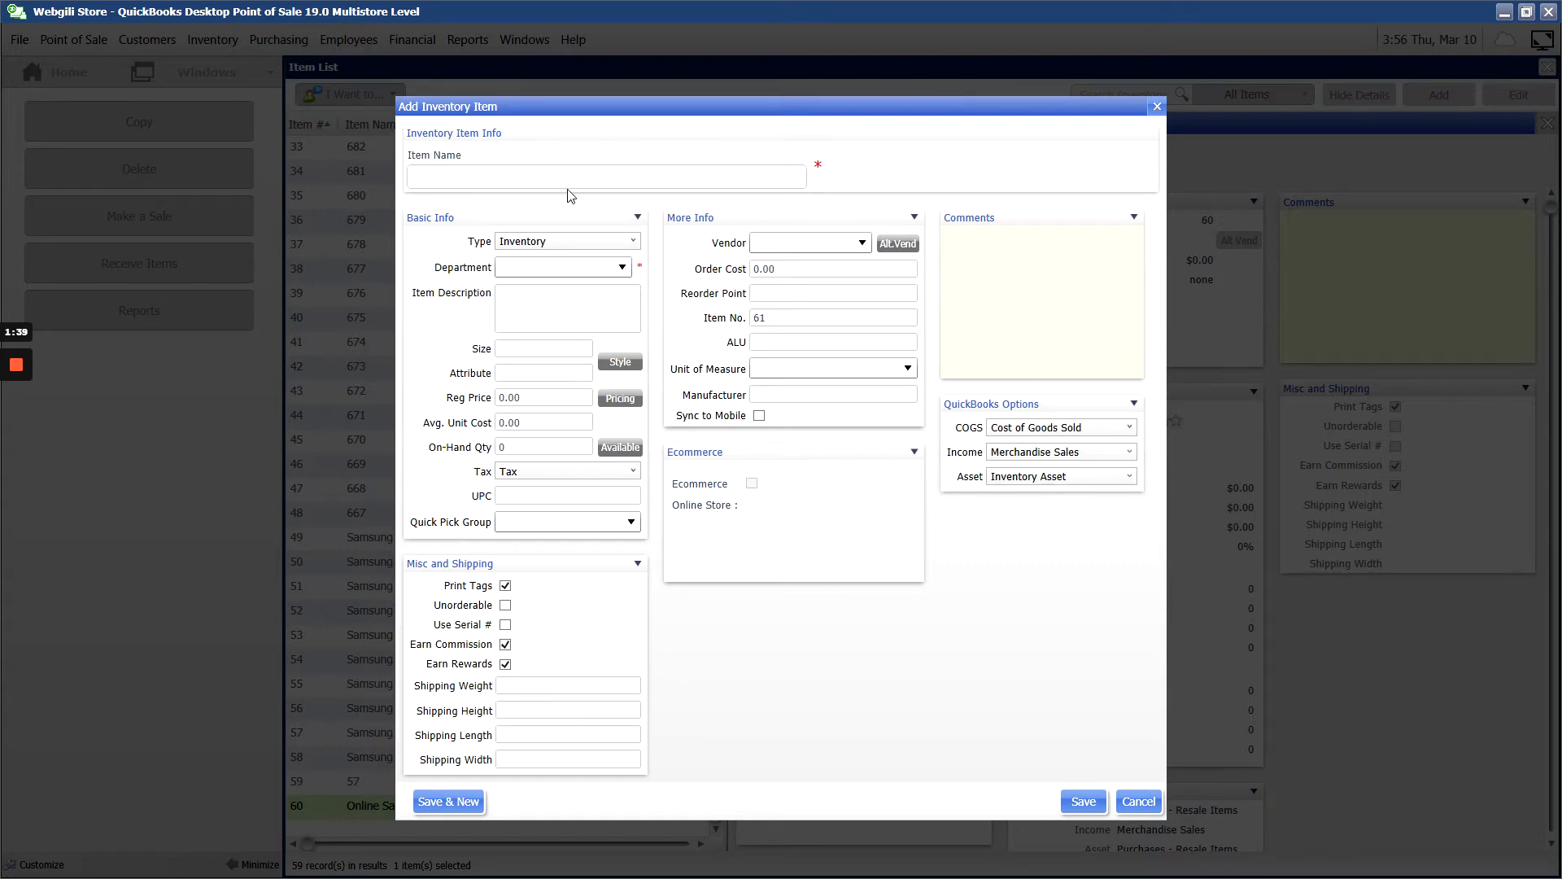
pyautogui.write('Online Sales Tax')
pyautogui.click(606, 242)
pyautogui.click(544, 274)
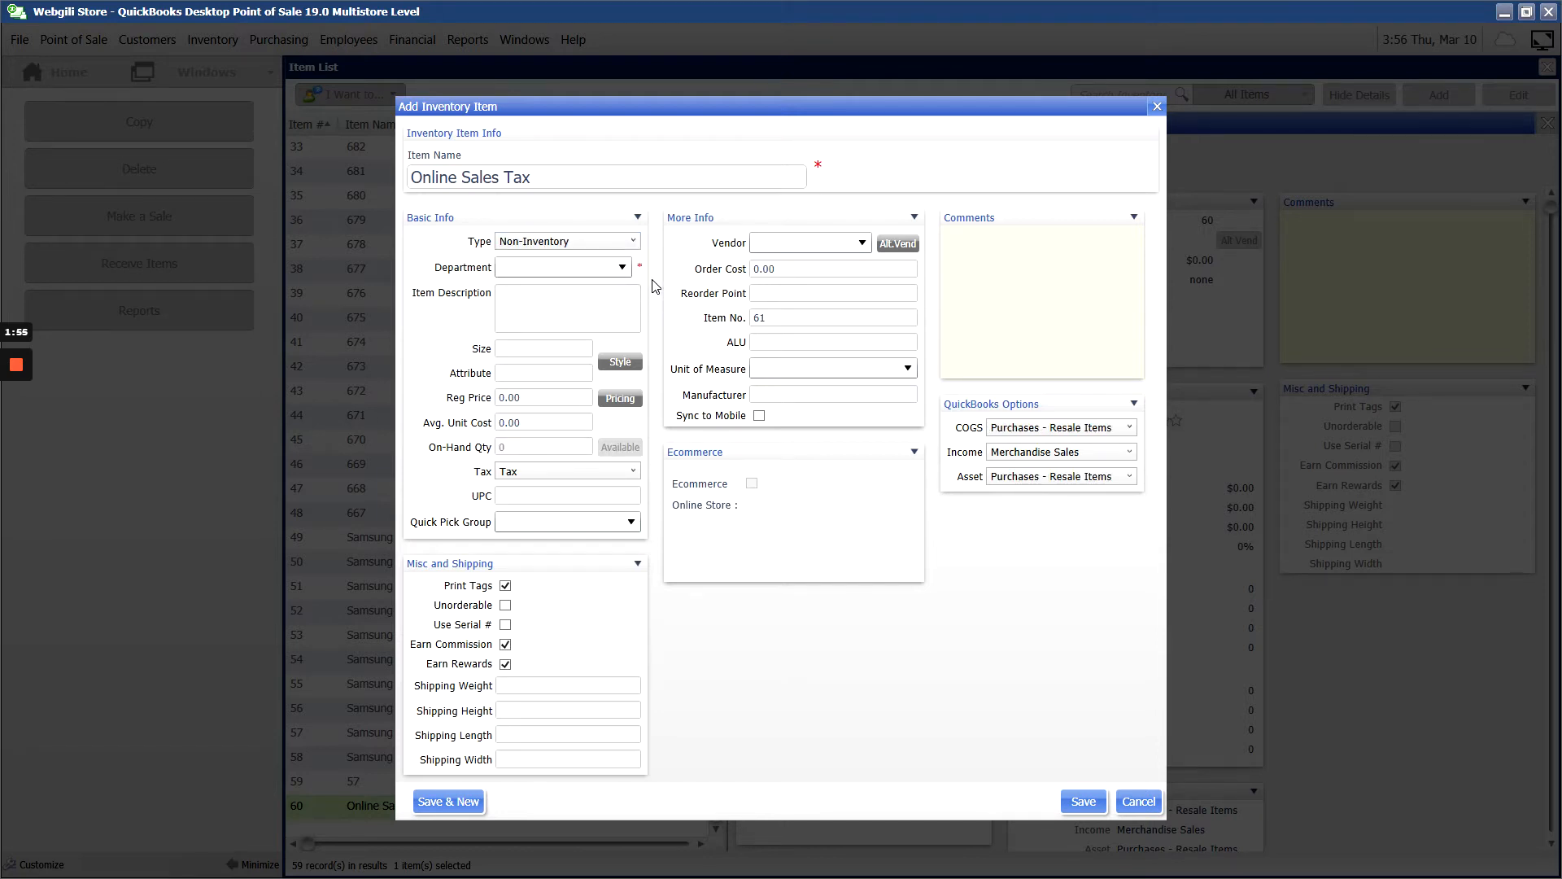
# - Assign the new item to the System department and set its tax to Non
pyautogui.click(628, 270)
pyautogui.click(518, 304)
pyautogui.click(627, 475)
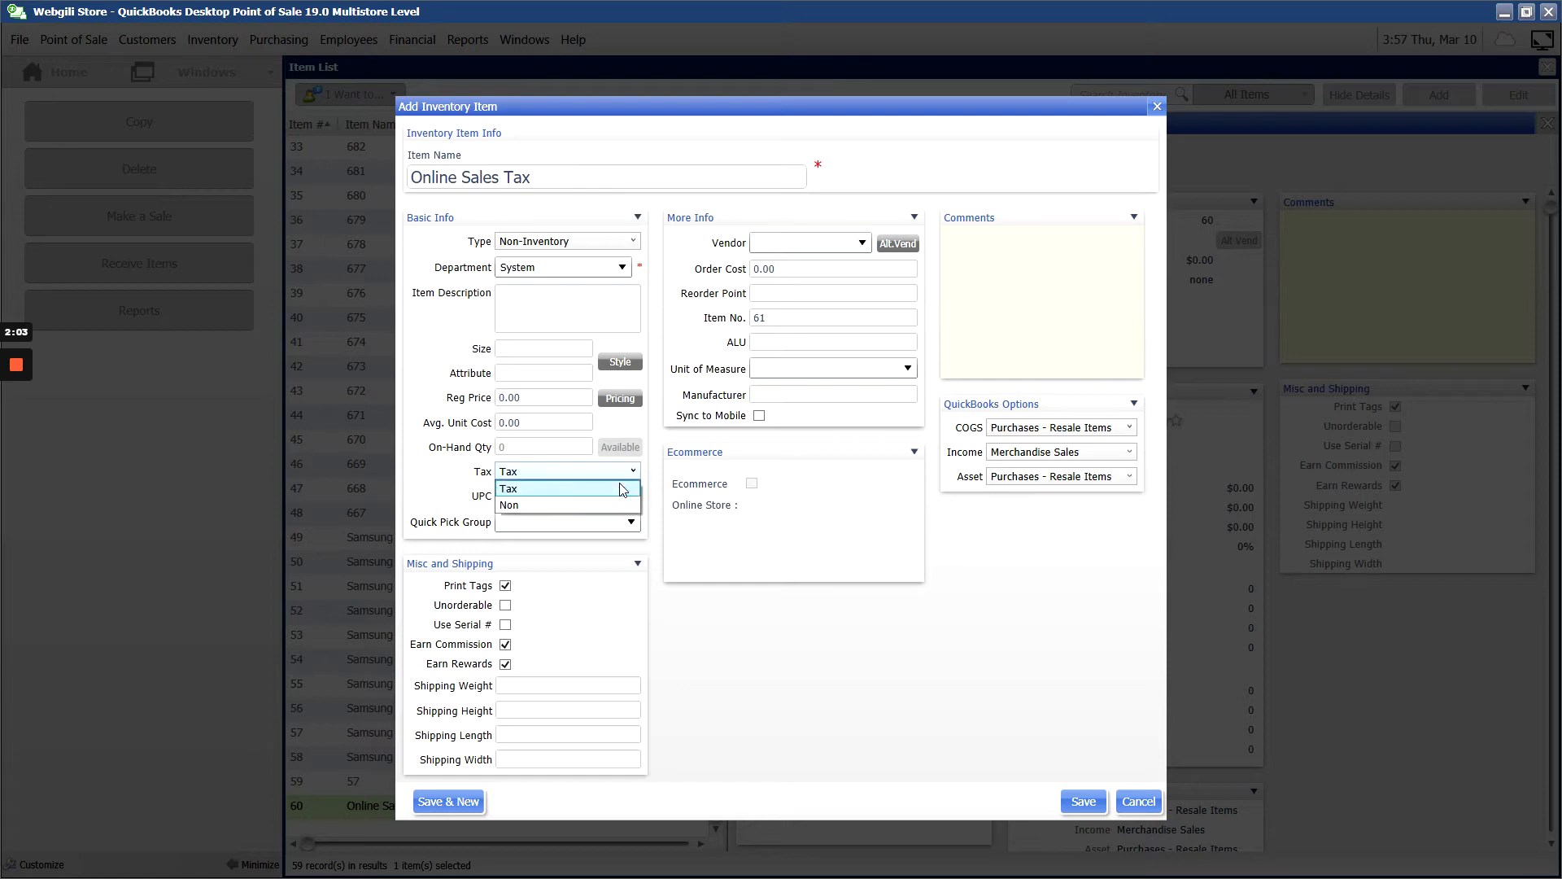
pyautogui.click(516, 506)
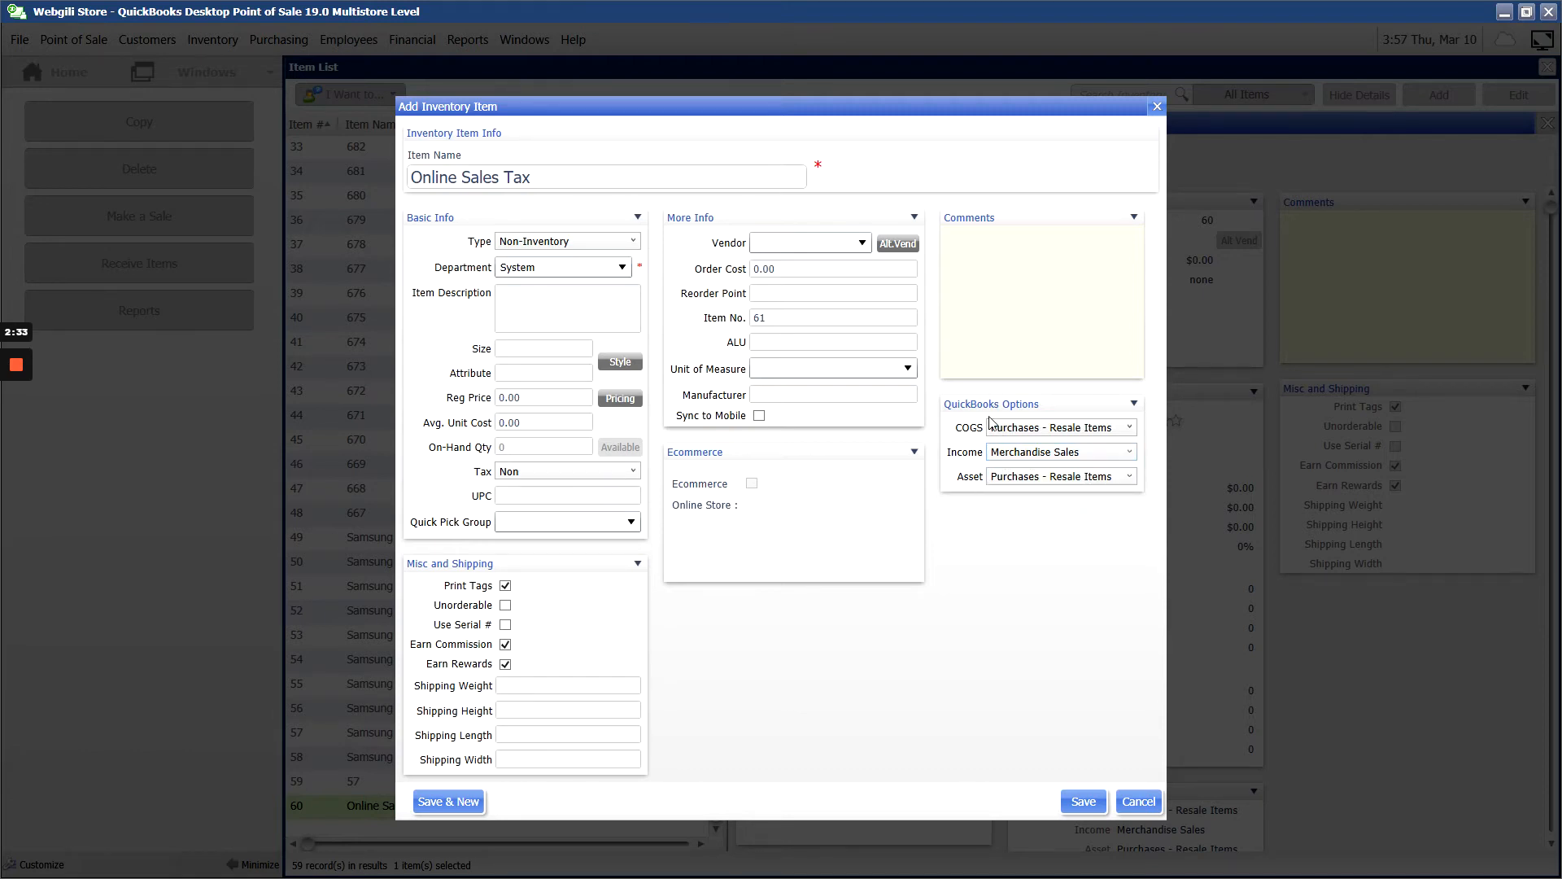
# - Try to save the new item, choosing to discard its changes and go to the existing item record
pyautogui.click(1083, 802)
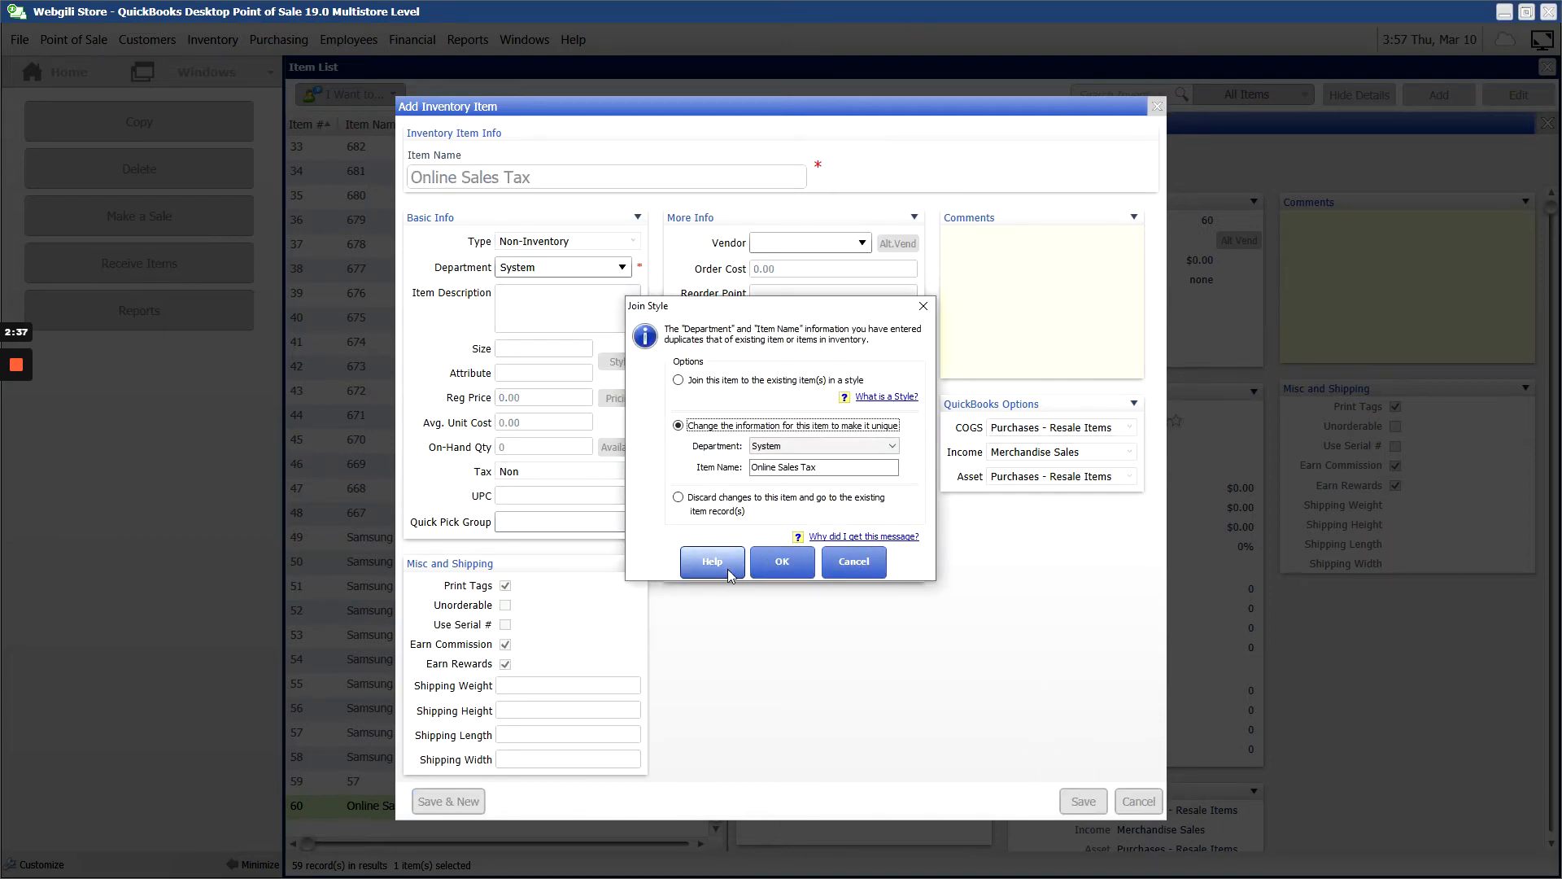
pyautogui.click(784, 563)
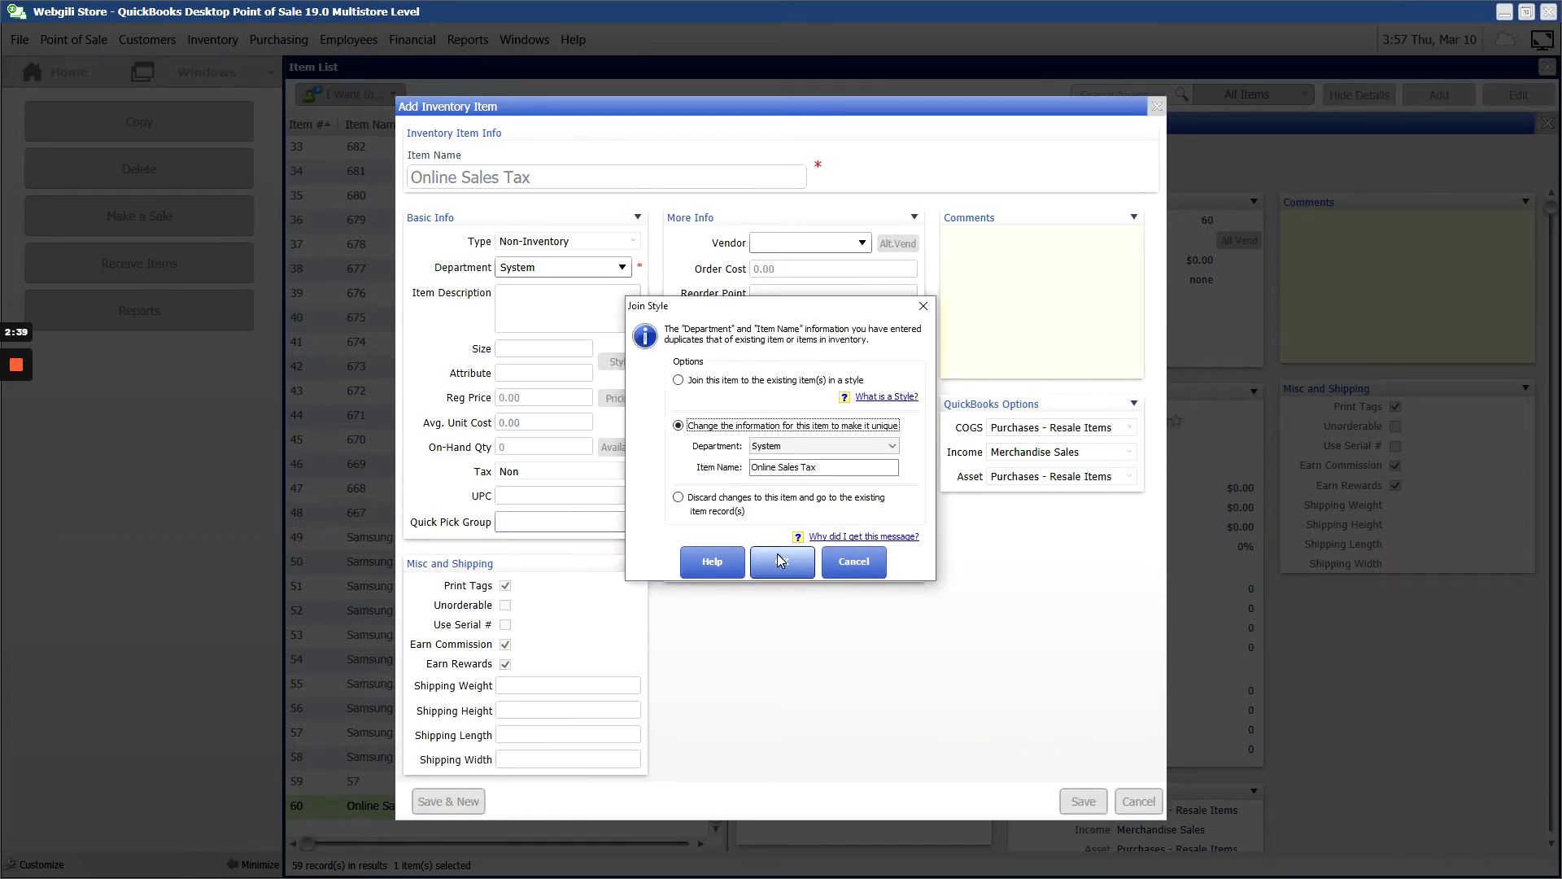
pyautogui.click(780, 557)
pyautogui.click(703, 497)
pyautogui.click(782, 562)
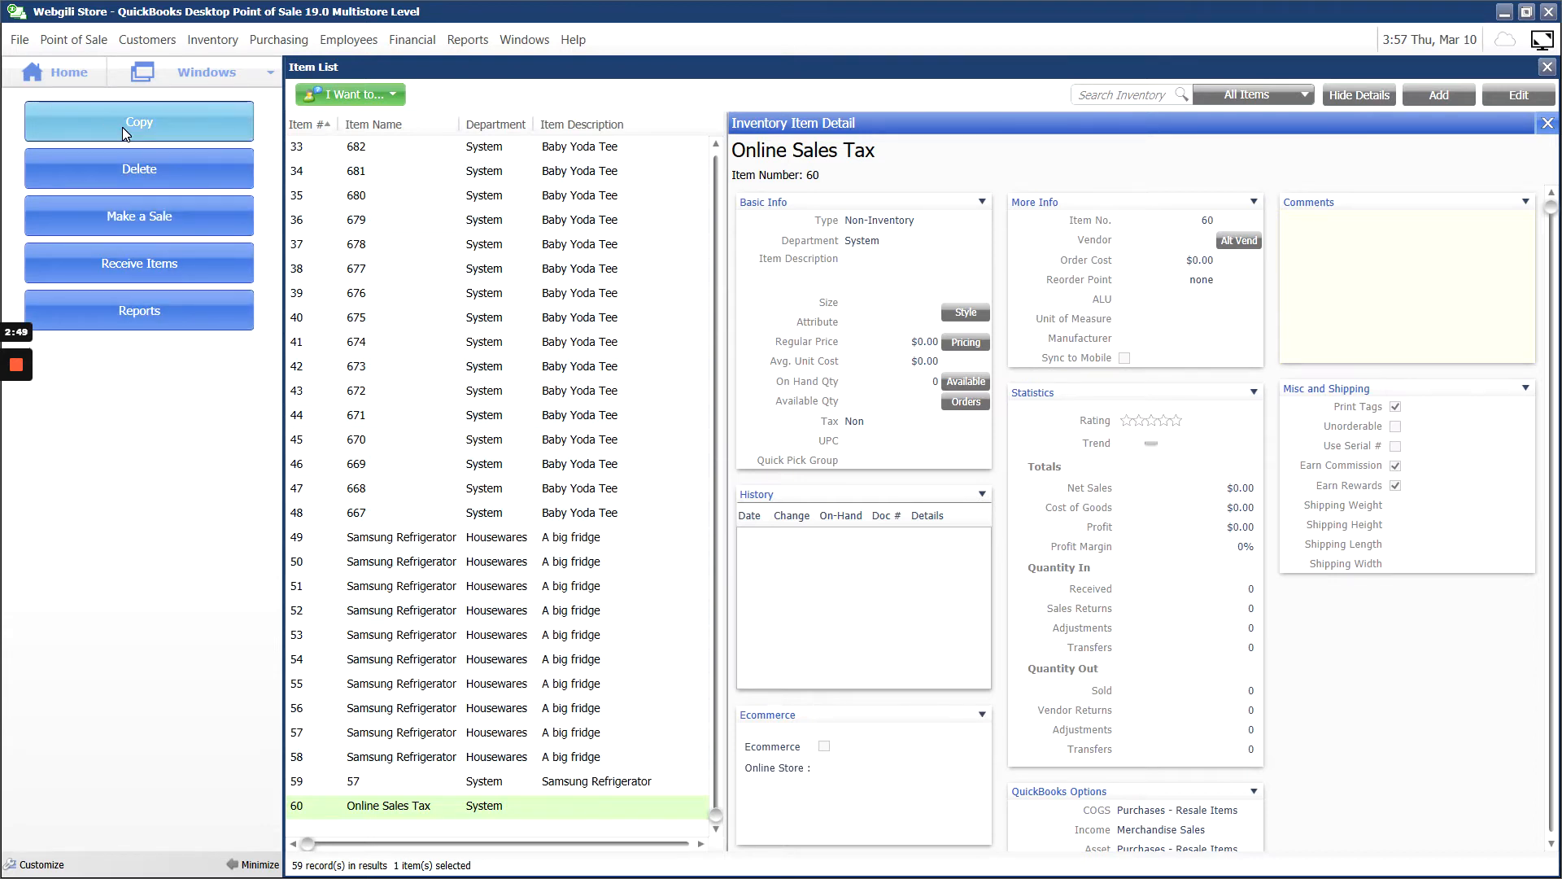
# - Open the sales tax setup in the company preferences and proceed past the QuickBooks connection wizard
pyautogui.click(20, 40)
pyautogui.moveTo(50, 167)
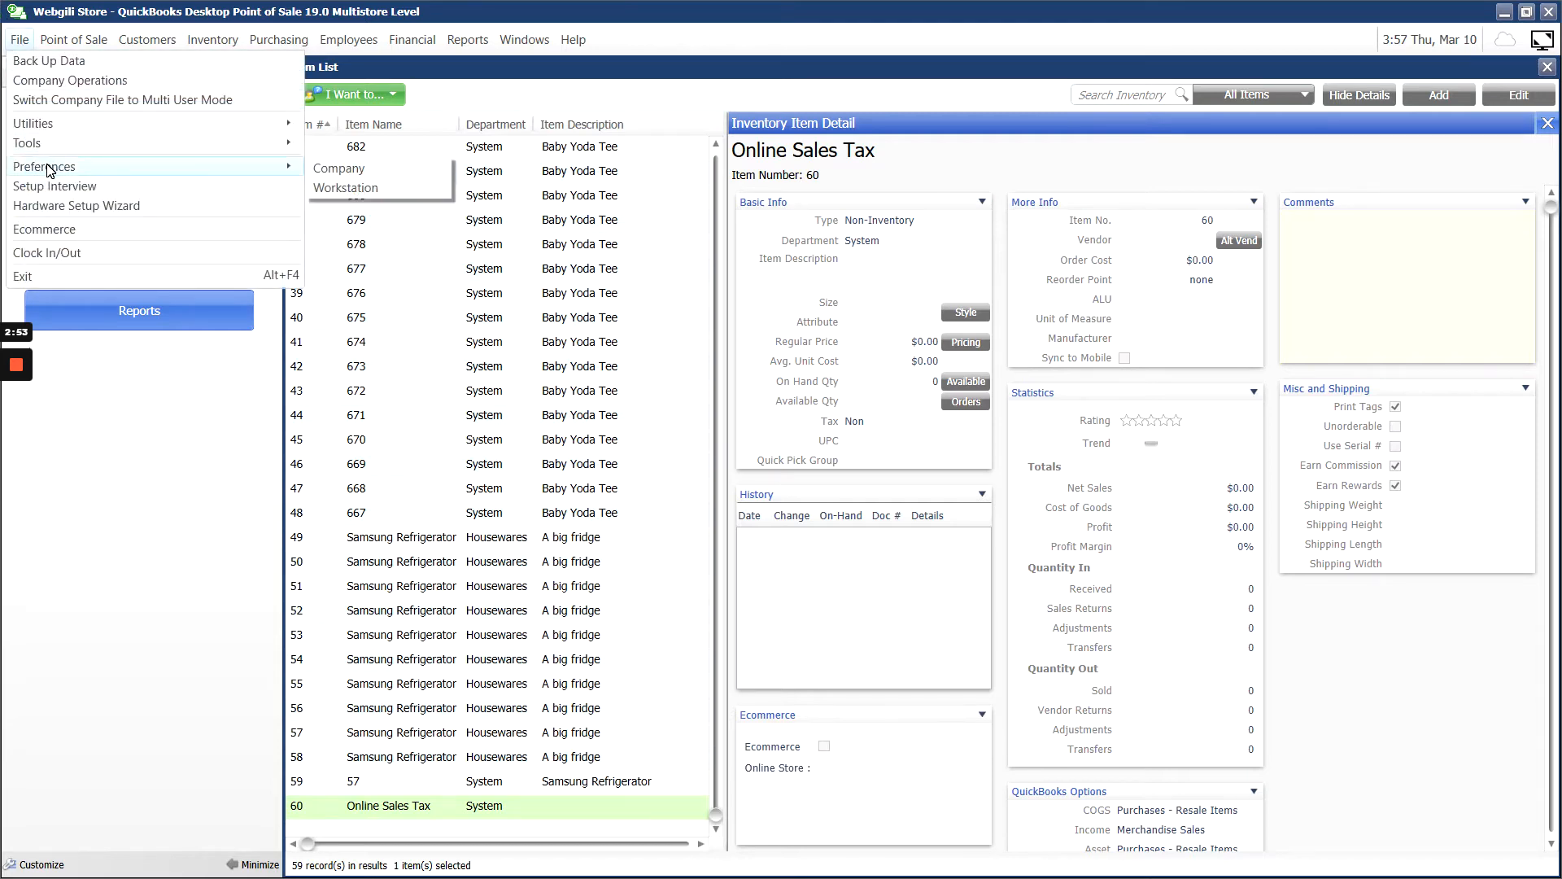
pyautogui.click(327, 172)
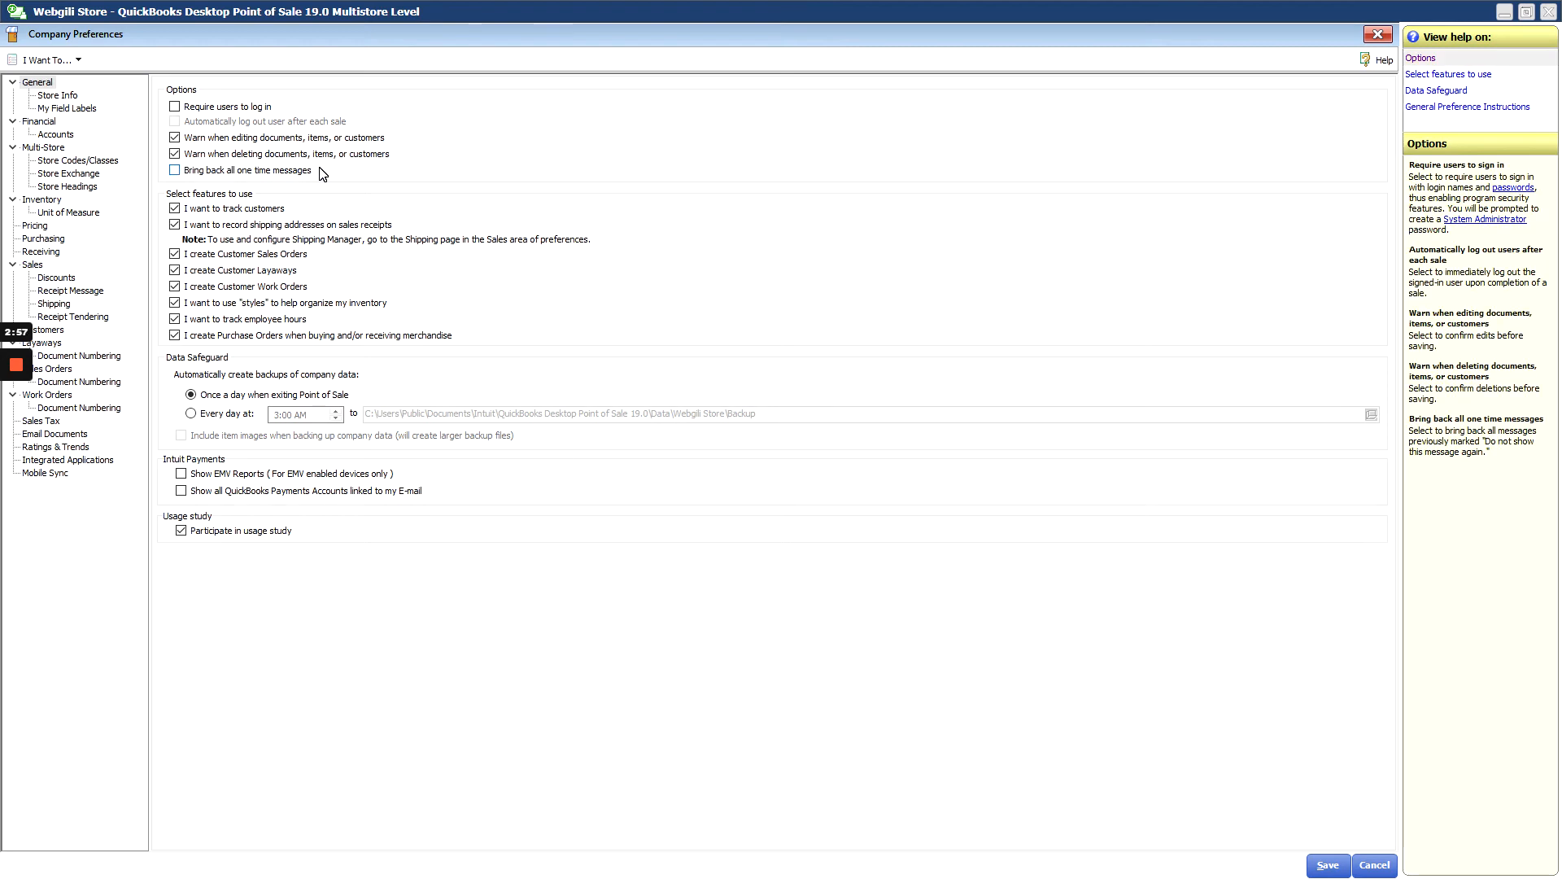
pyautogui.click(41, 422)
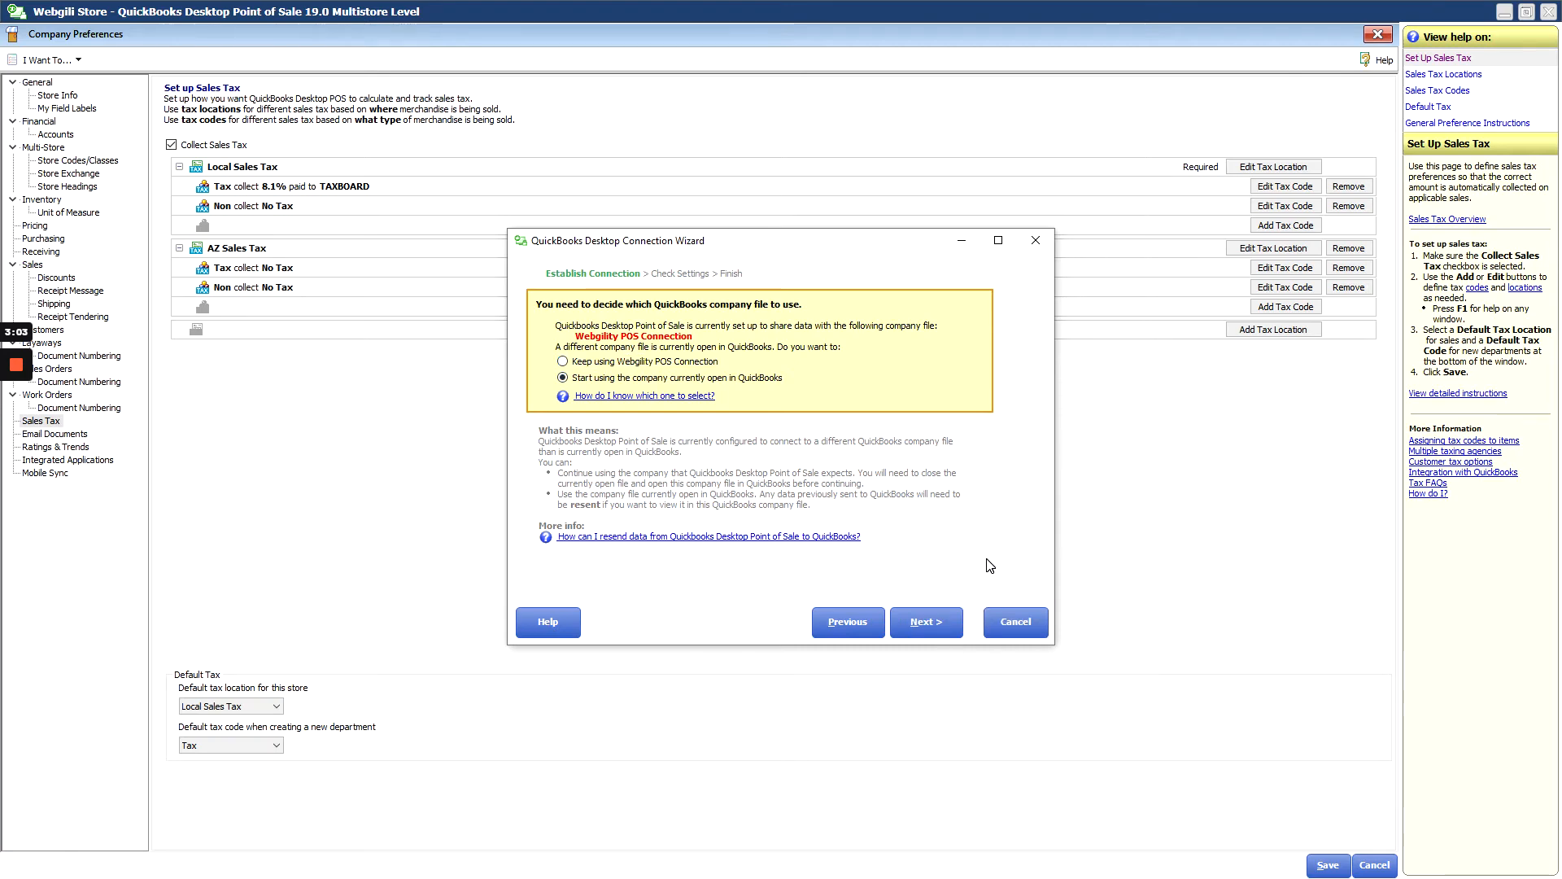
pyautogui.click(948, 622)
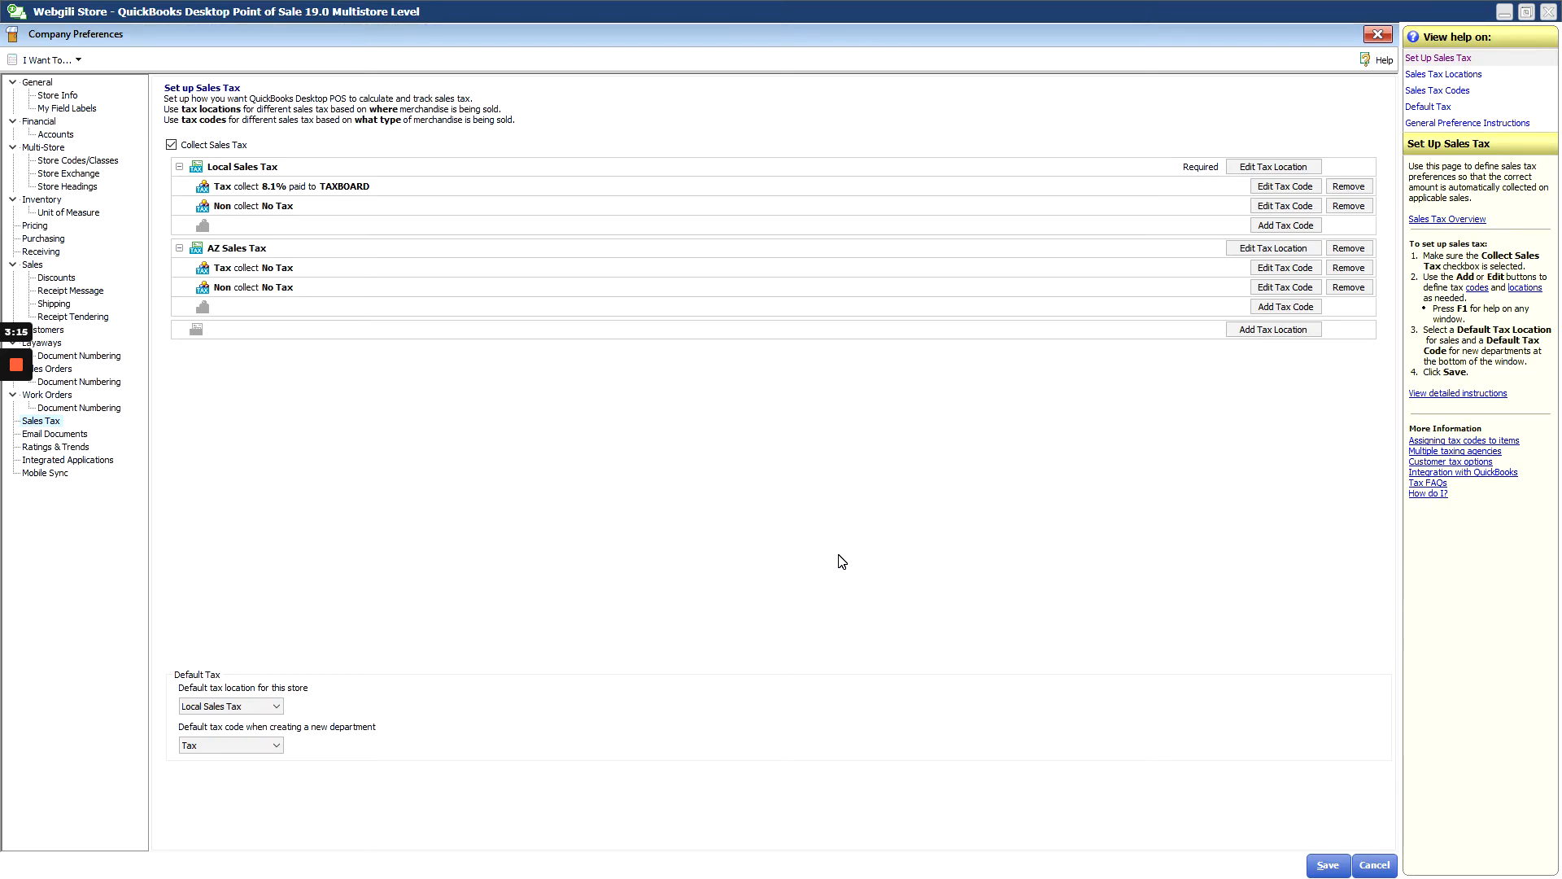
# - Add a tax location named Online Sales without making shipping taxable
pyautogui.click(1286, 330)
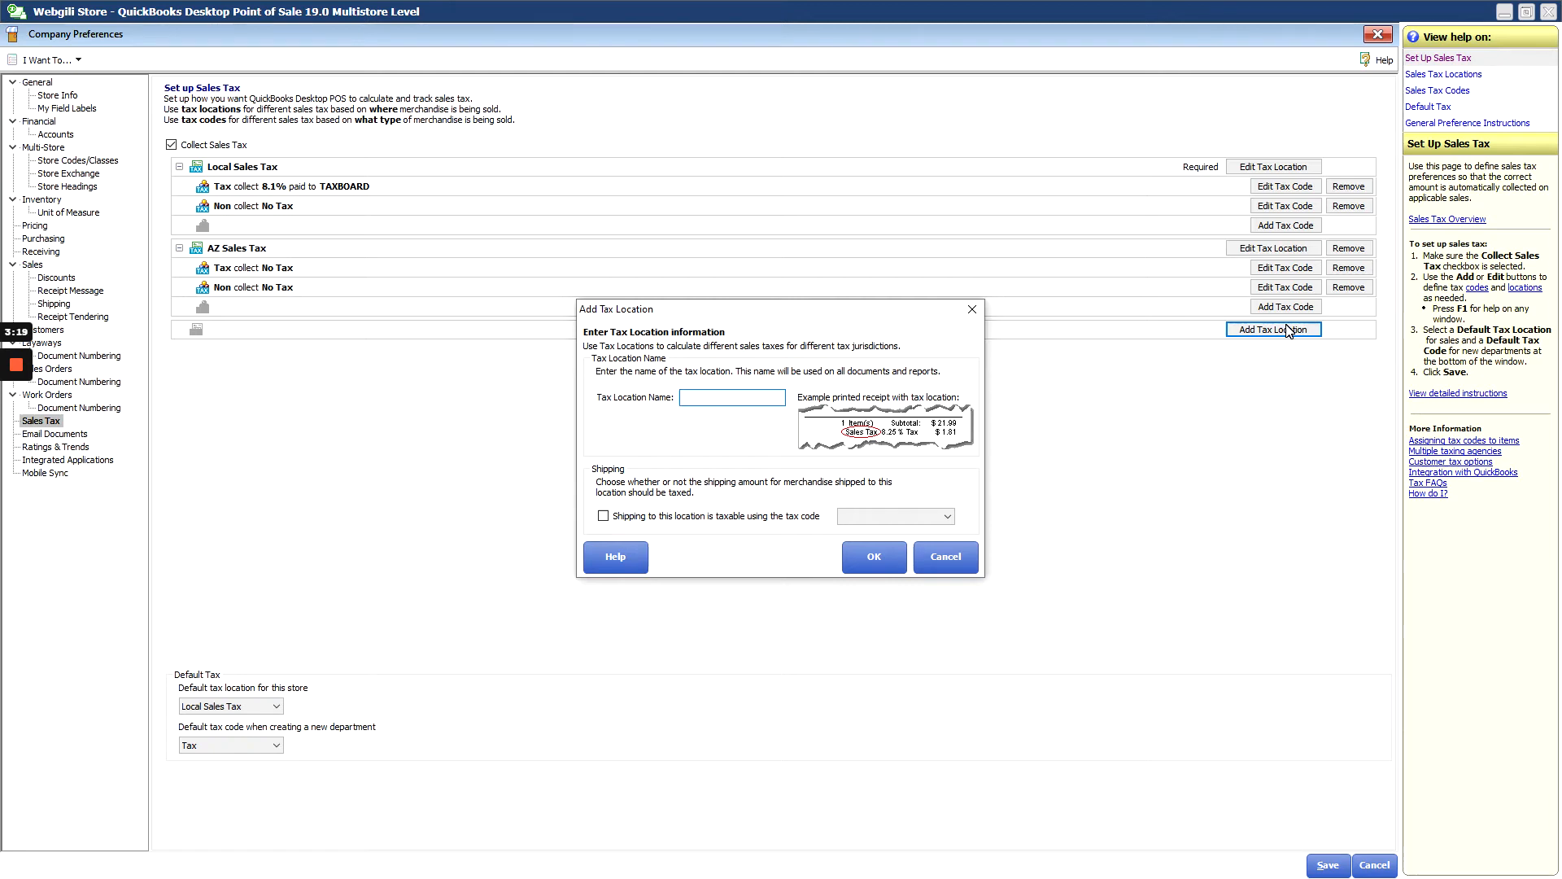
pyautogui.write('Online Sales')
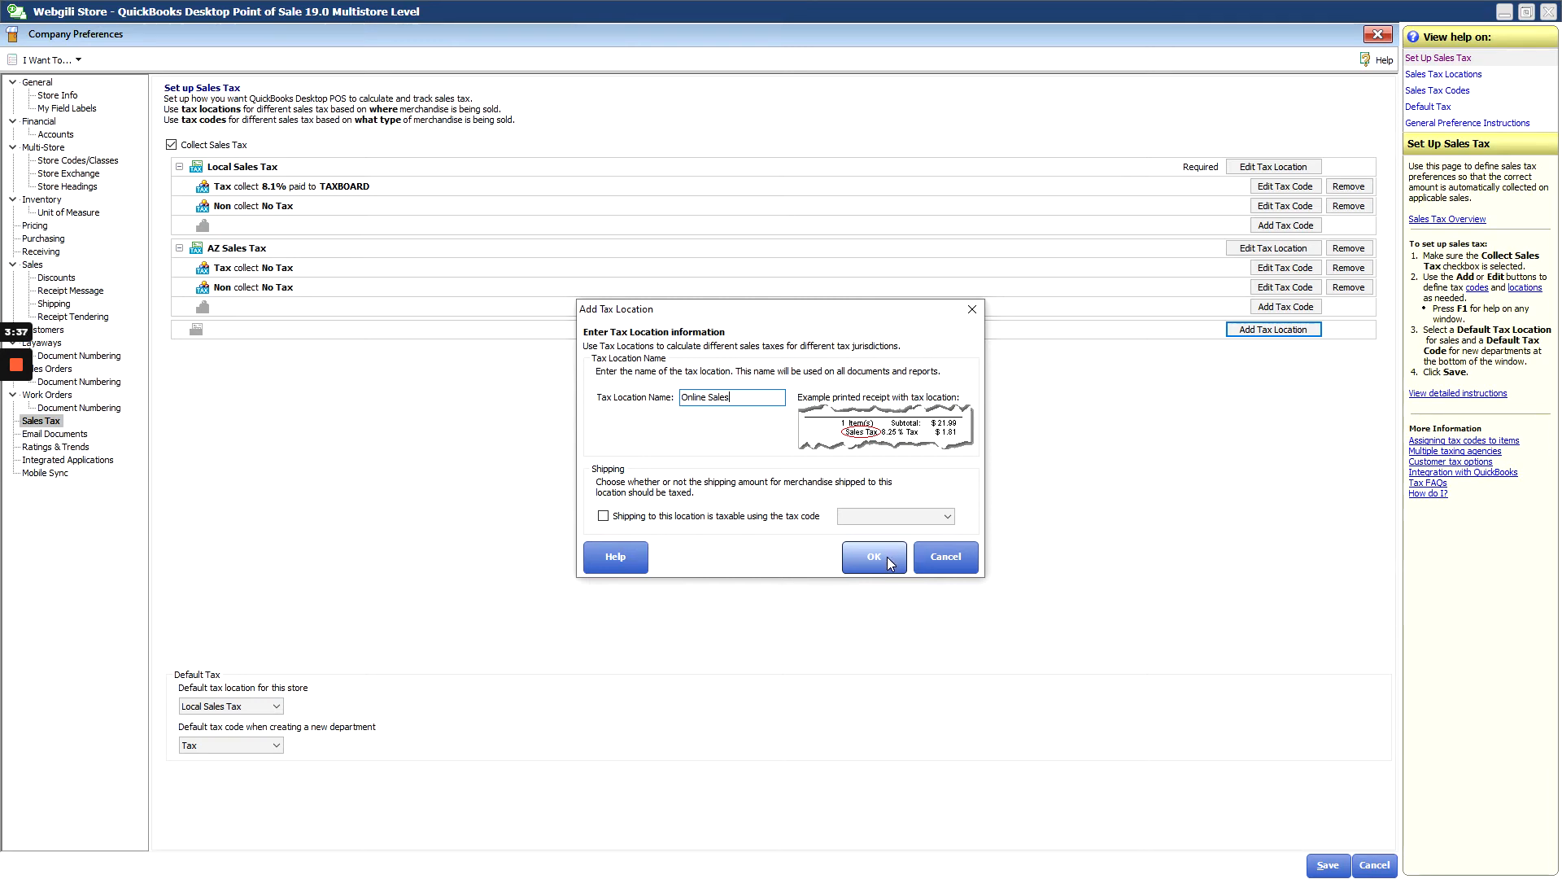
pyautogui.click(861, 561)
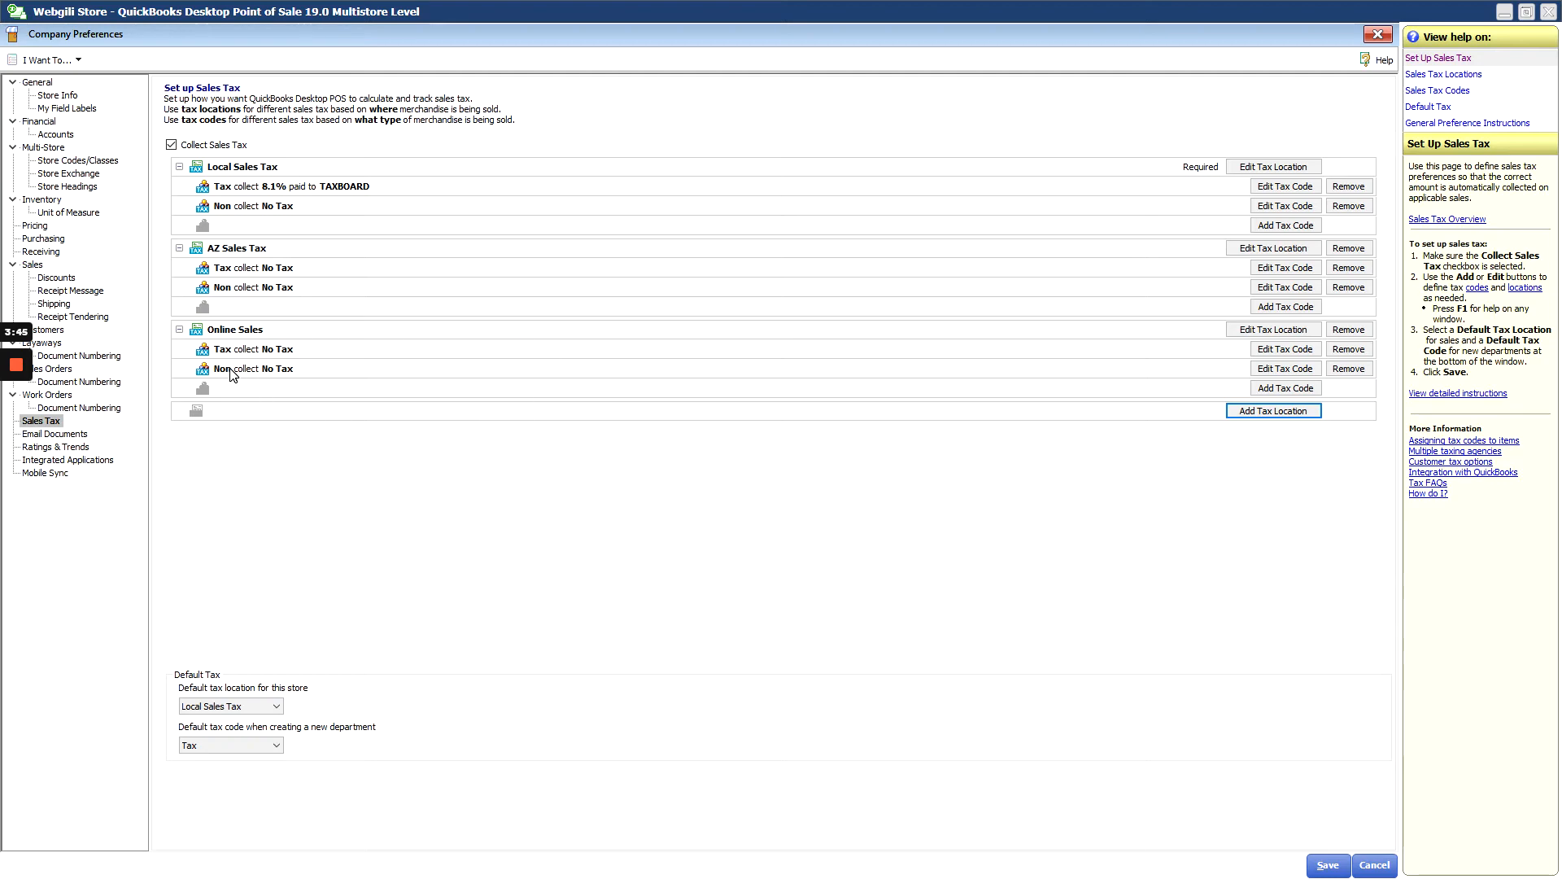
# - Set the Tax code of the Online Sales location to a single-rate tax of 0% and save the company preferences
pyautogui.click(1280, 357)
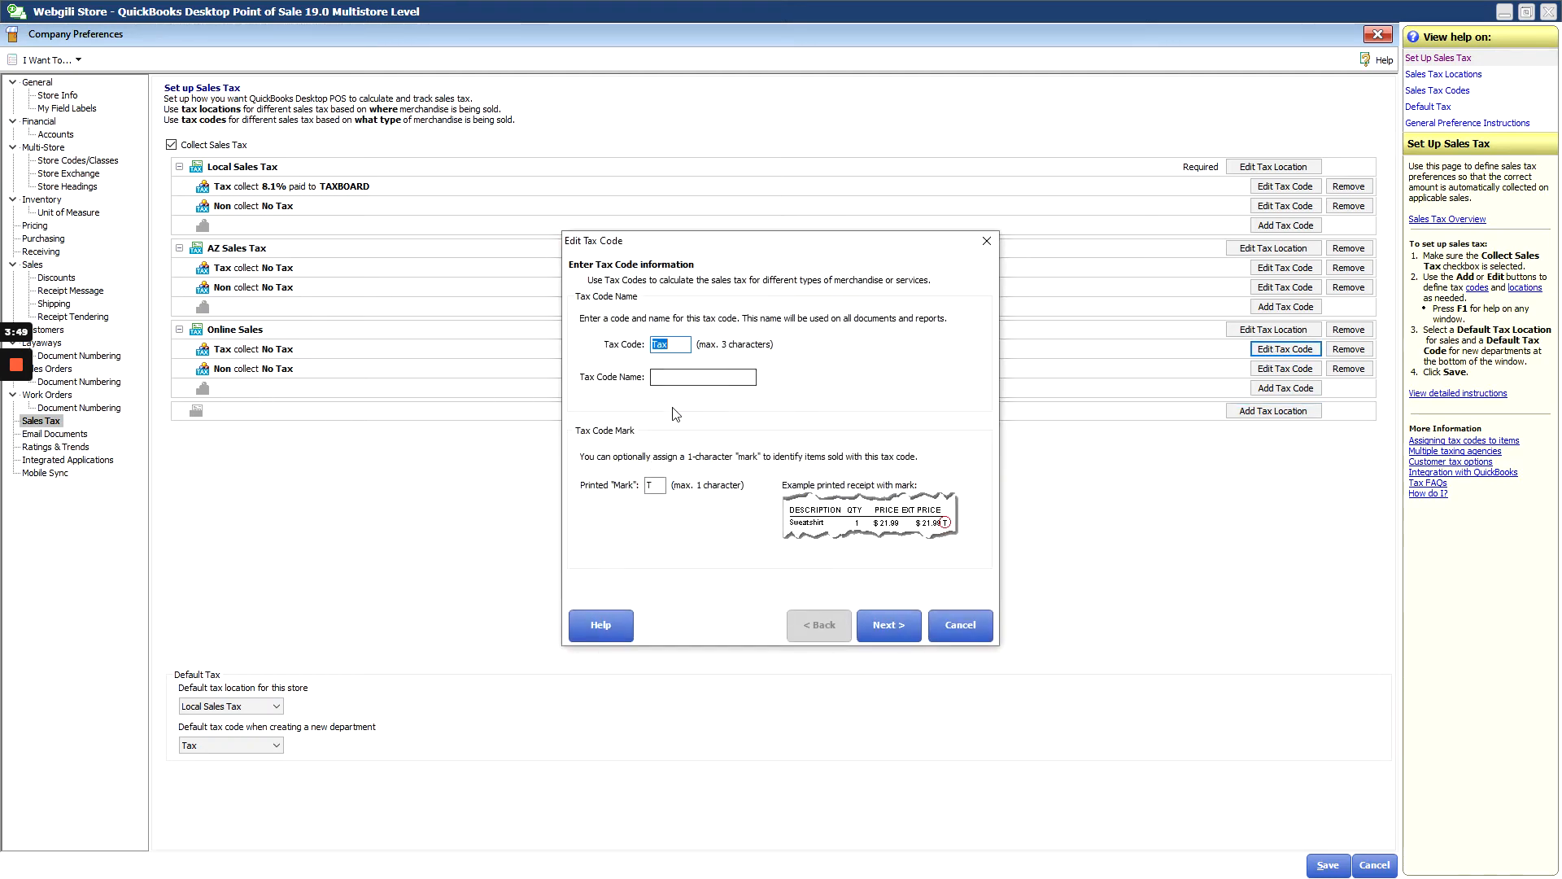
pyautogui.click(895, 630)
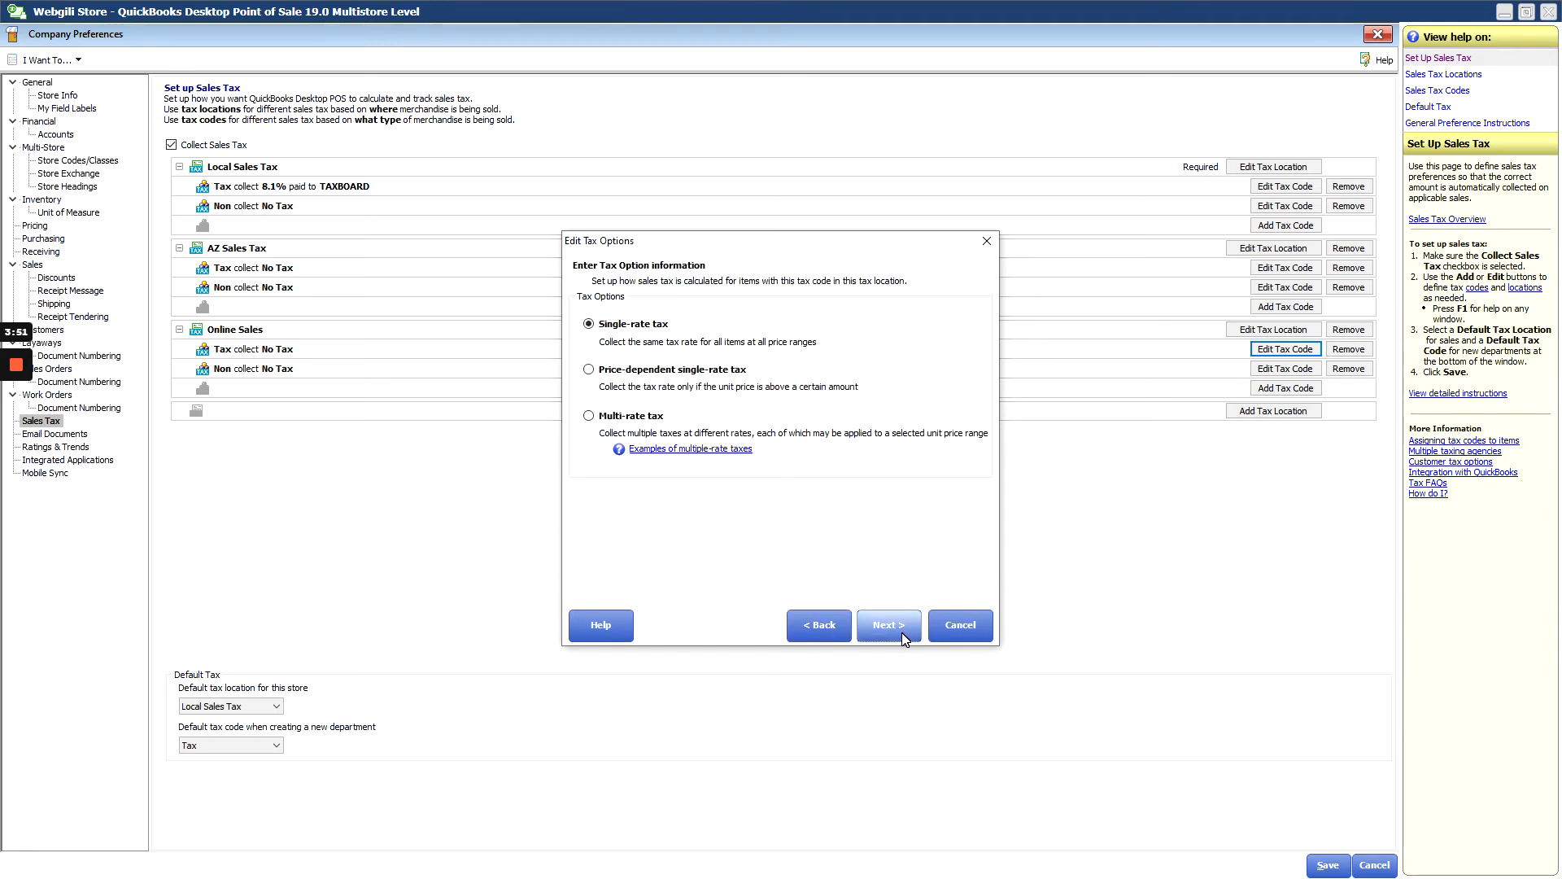
pyautogui.click(883, 622)
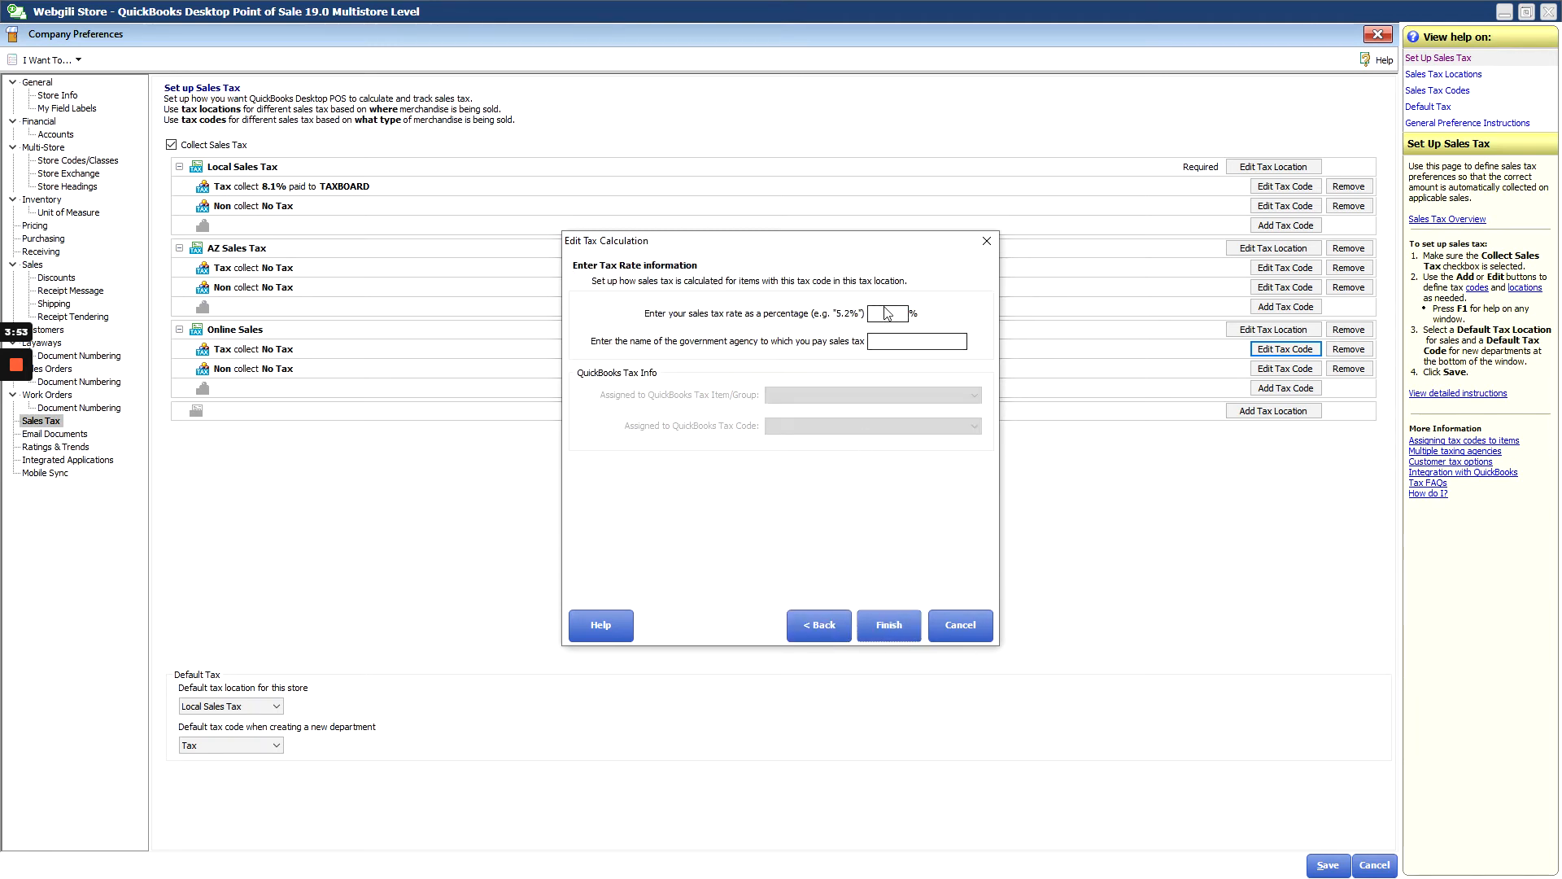
pyautogui.write('0')
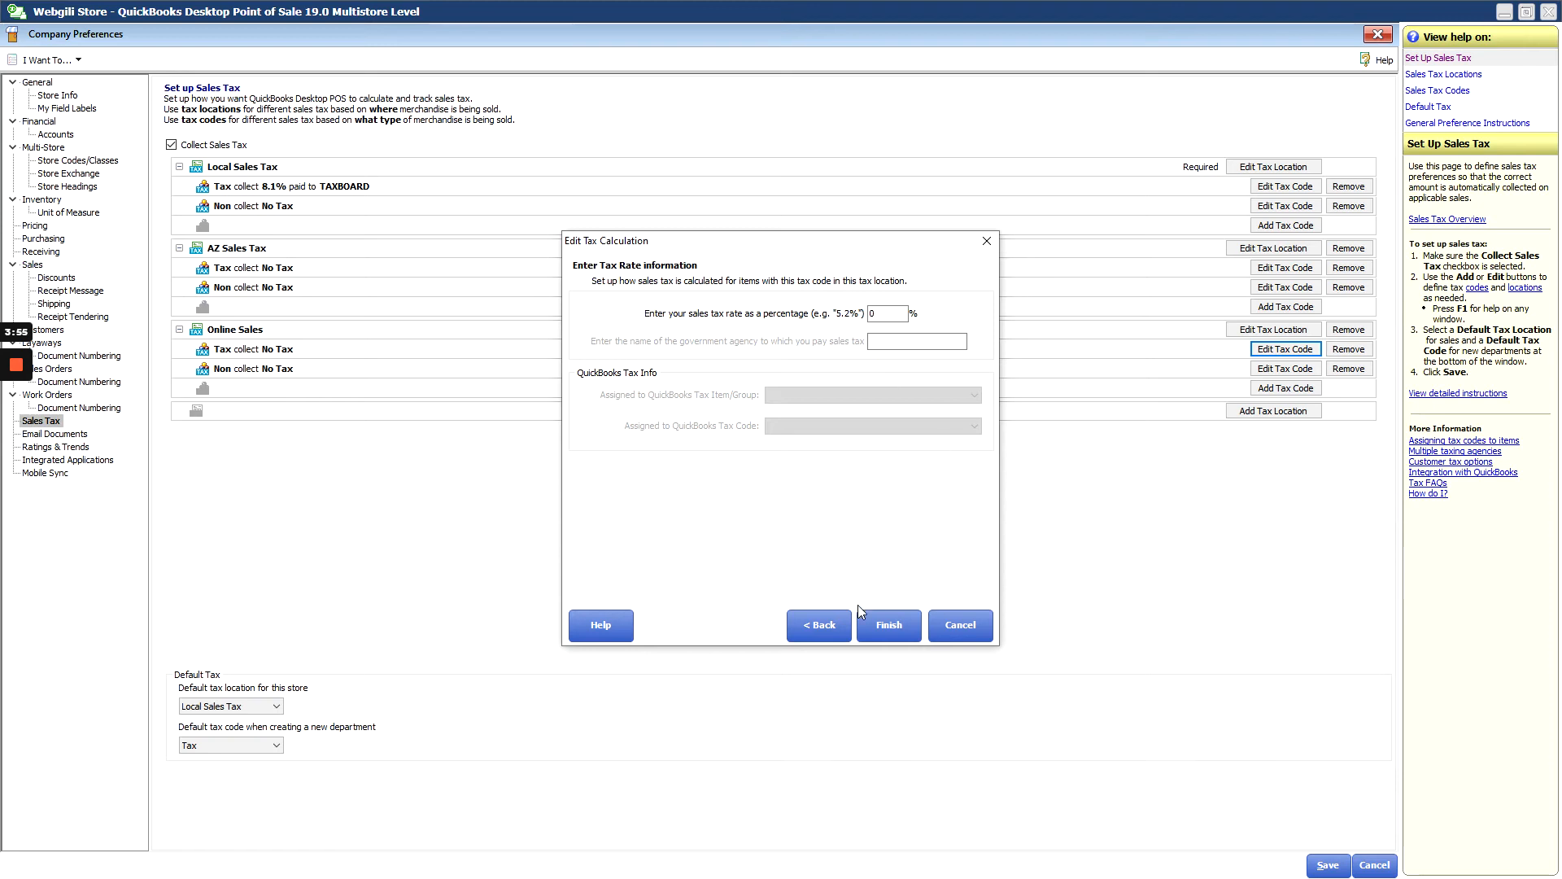
pyautogui.click(875, 628)
pyautogui.click(722, 476)
pyautogui.click(887, 622)
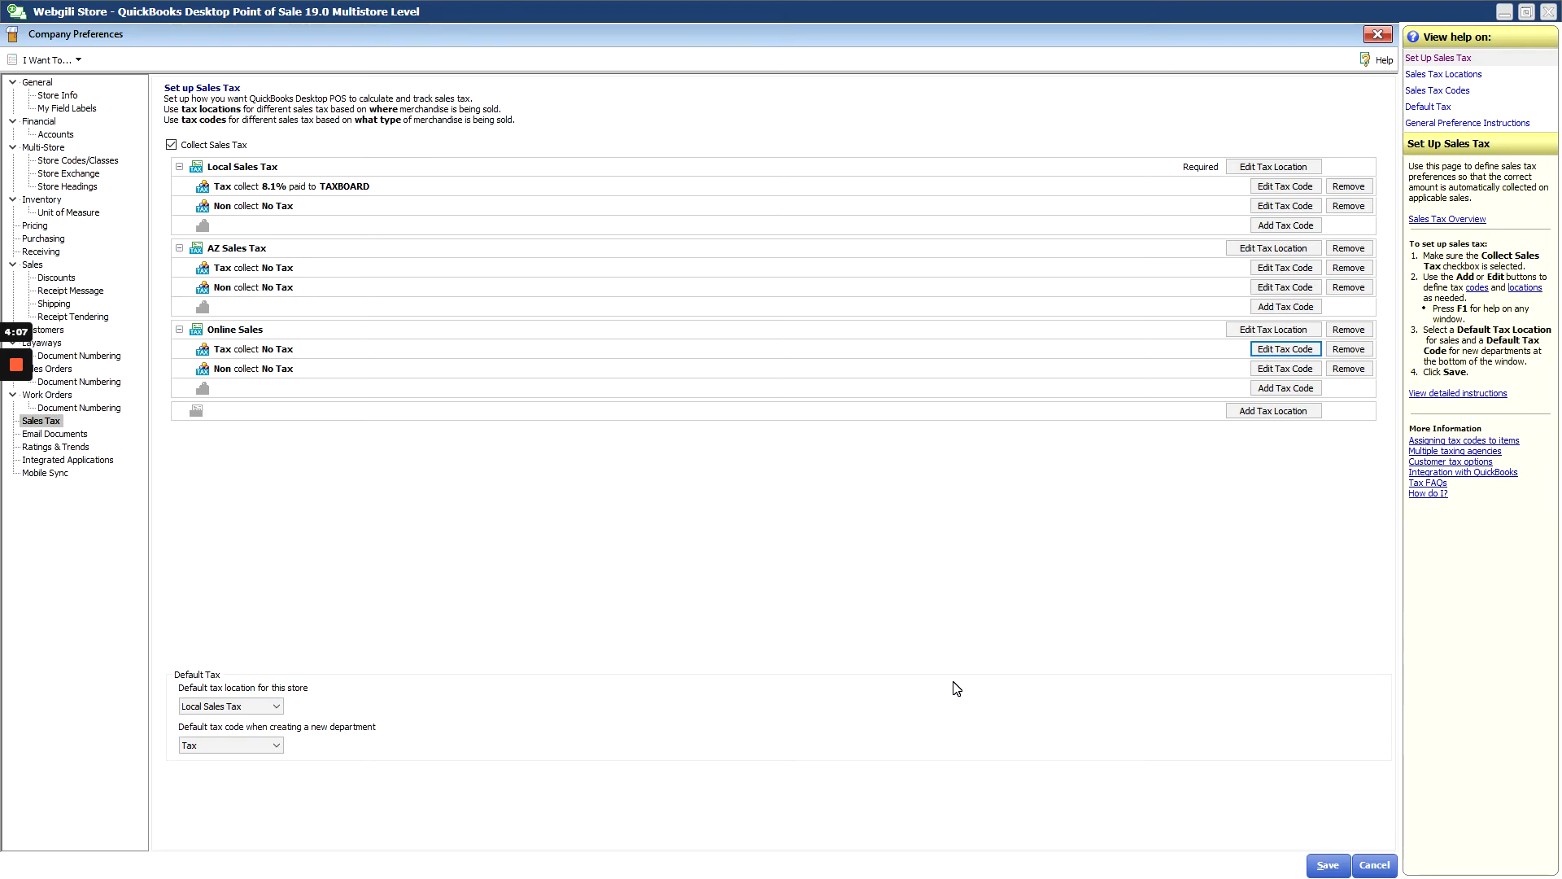
pyautogui.click(1328, 865)
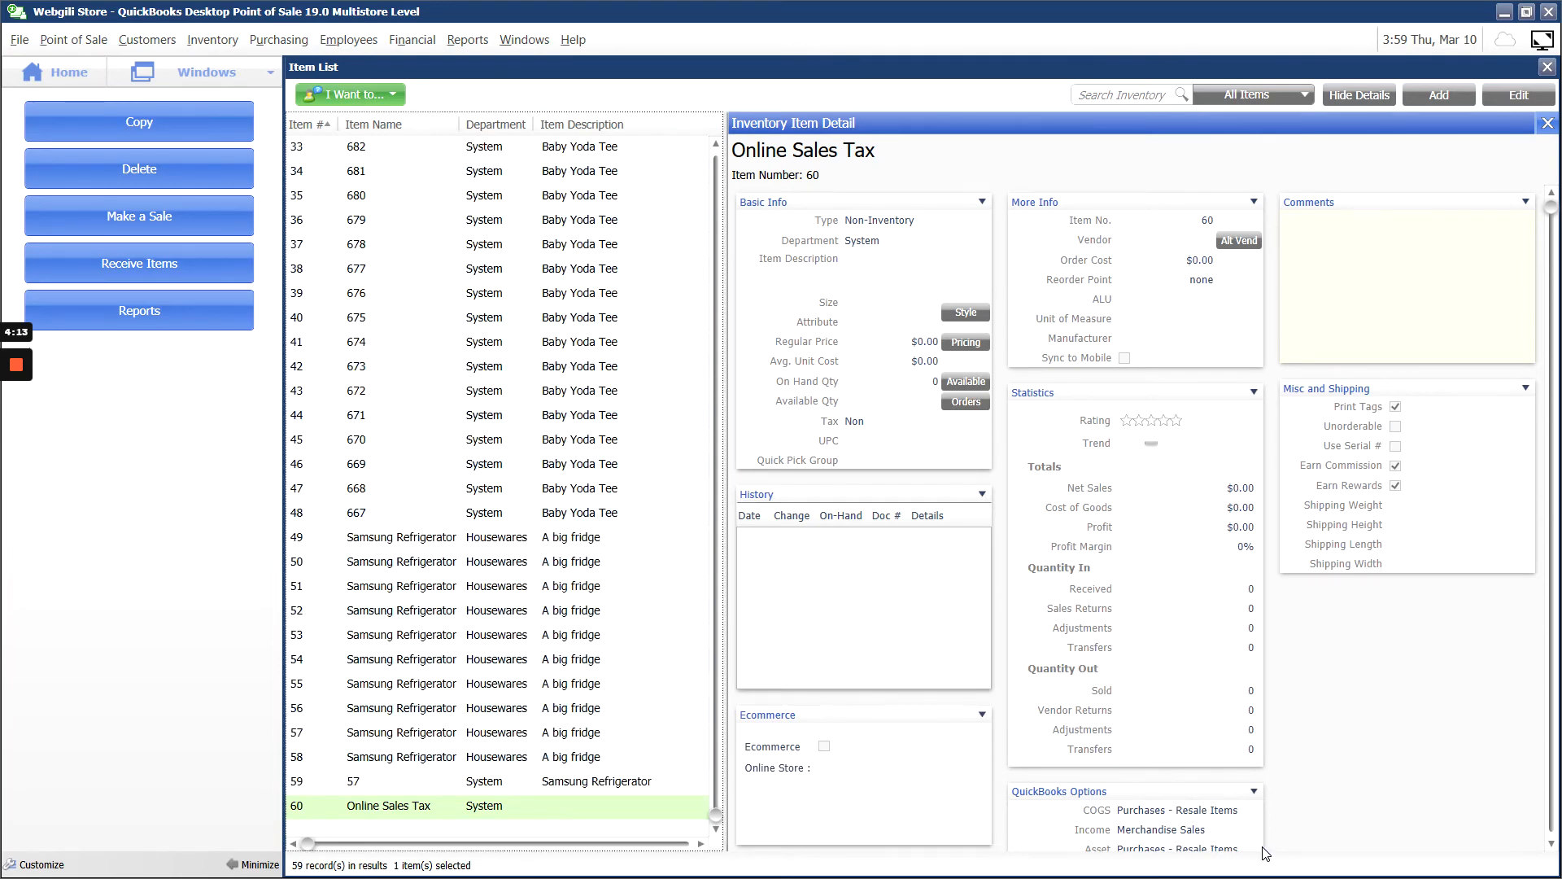
# - Switch back to Webgility and refresh the data and settings downloaded from QuickBooks POS
pyautogui.hotkey('alt', 'Tab')
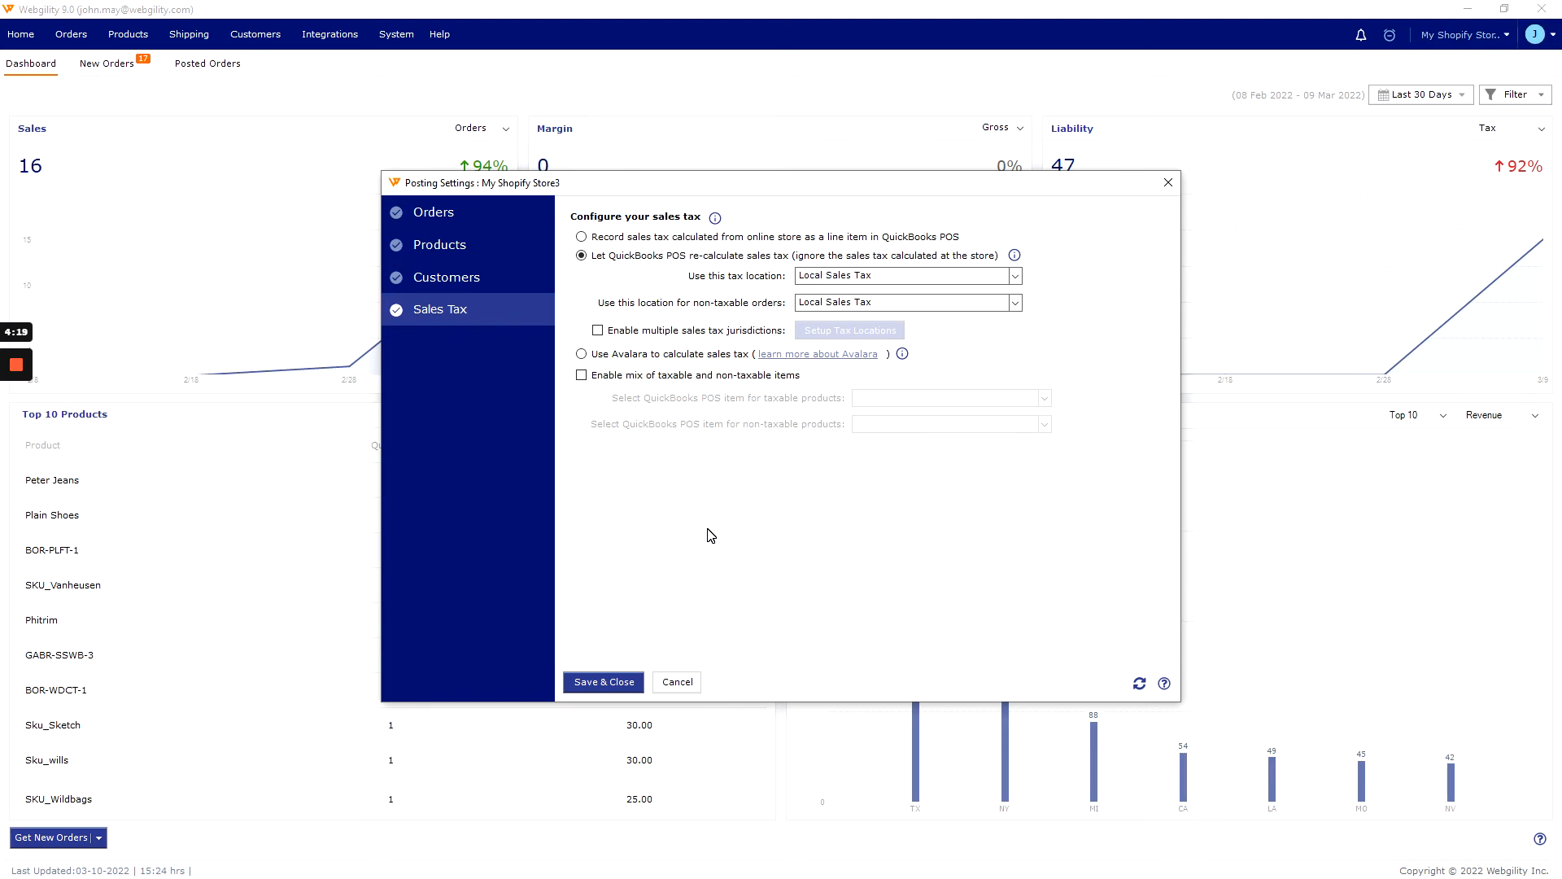
pyautogui.click(1139, 683)
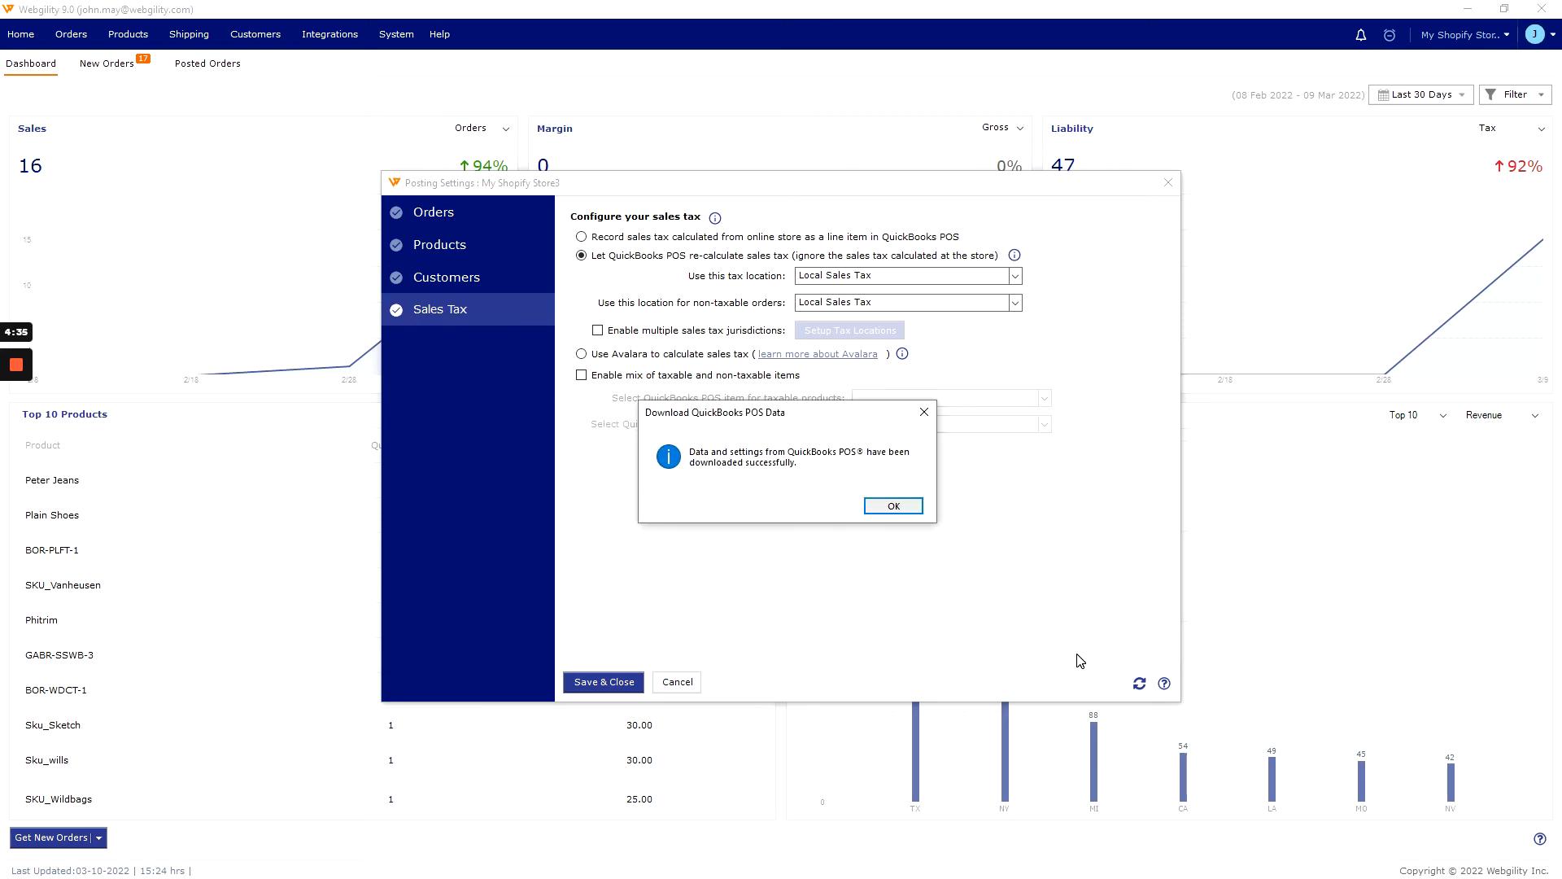
pyautogui.click(895, 506)
# - Record online store sales tax as a line item, using tax item ONLINE SALES TAX and tax location Online Sales
pyautogui.click(674, 237)
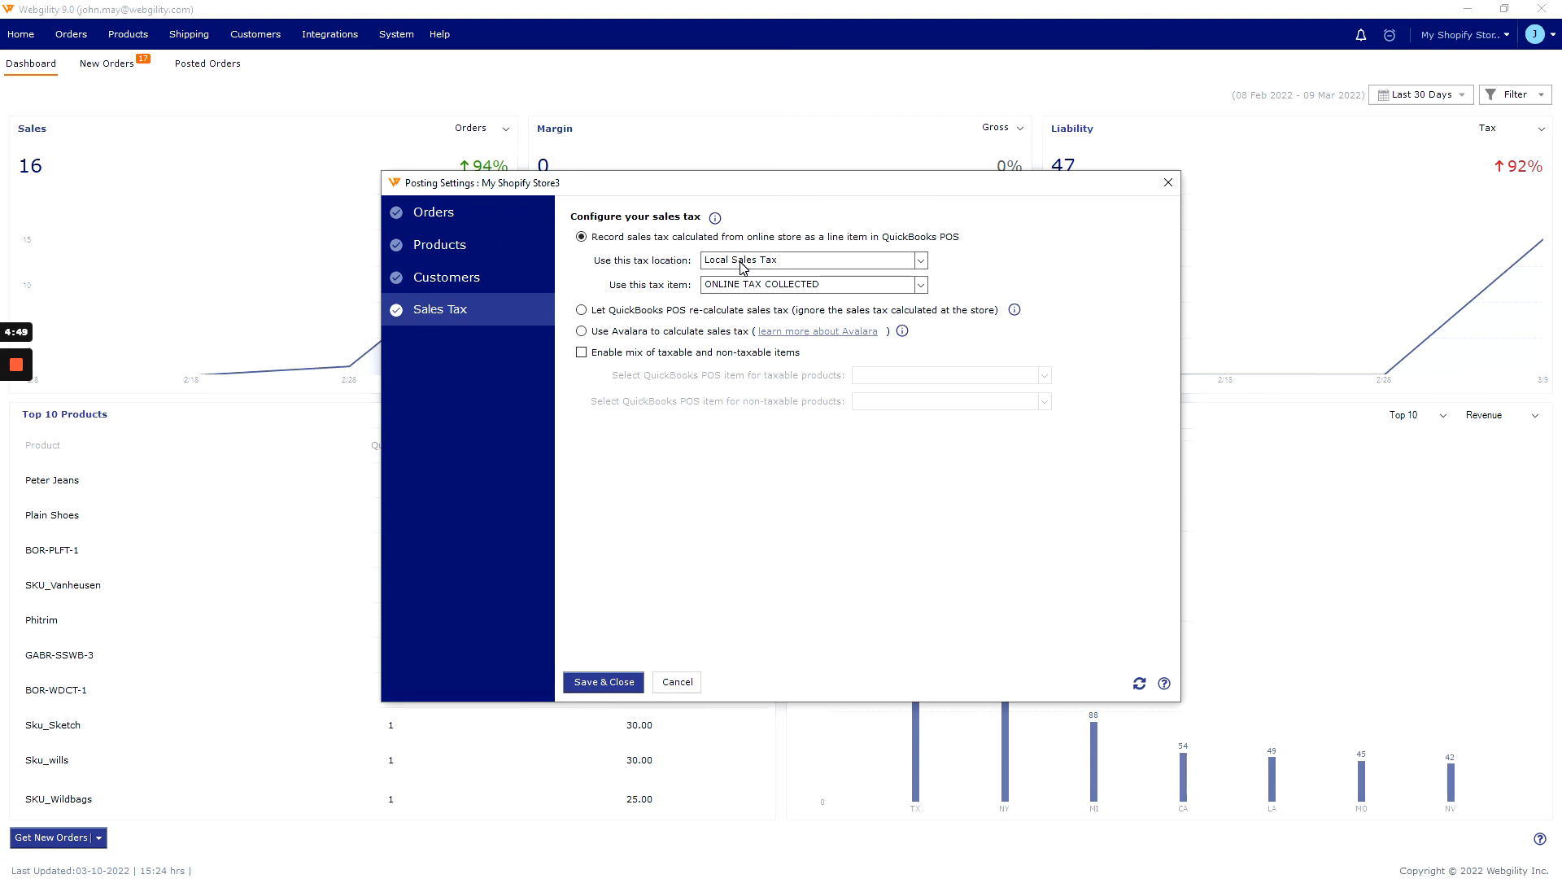
pyautogui.click(778, 286)
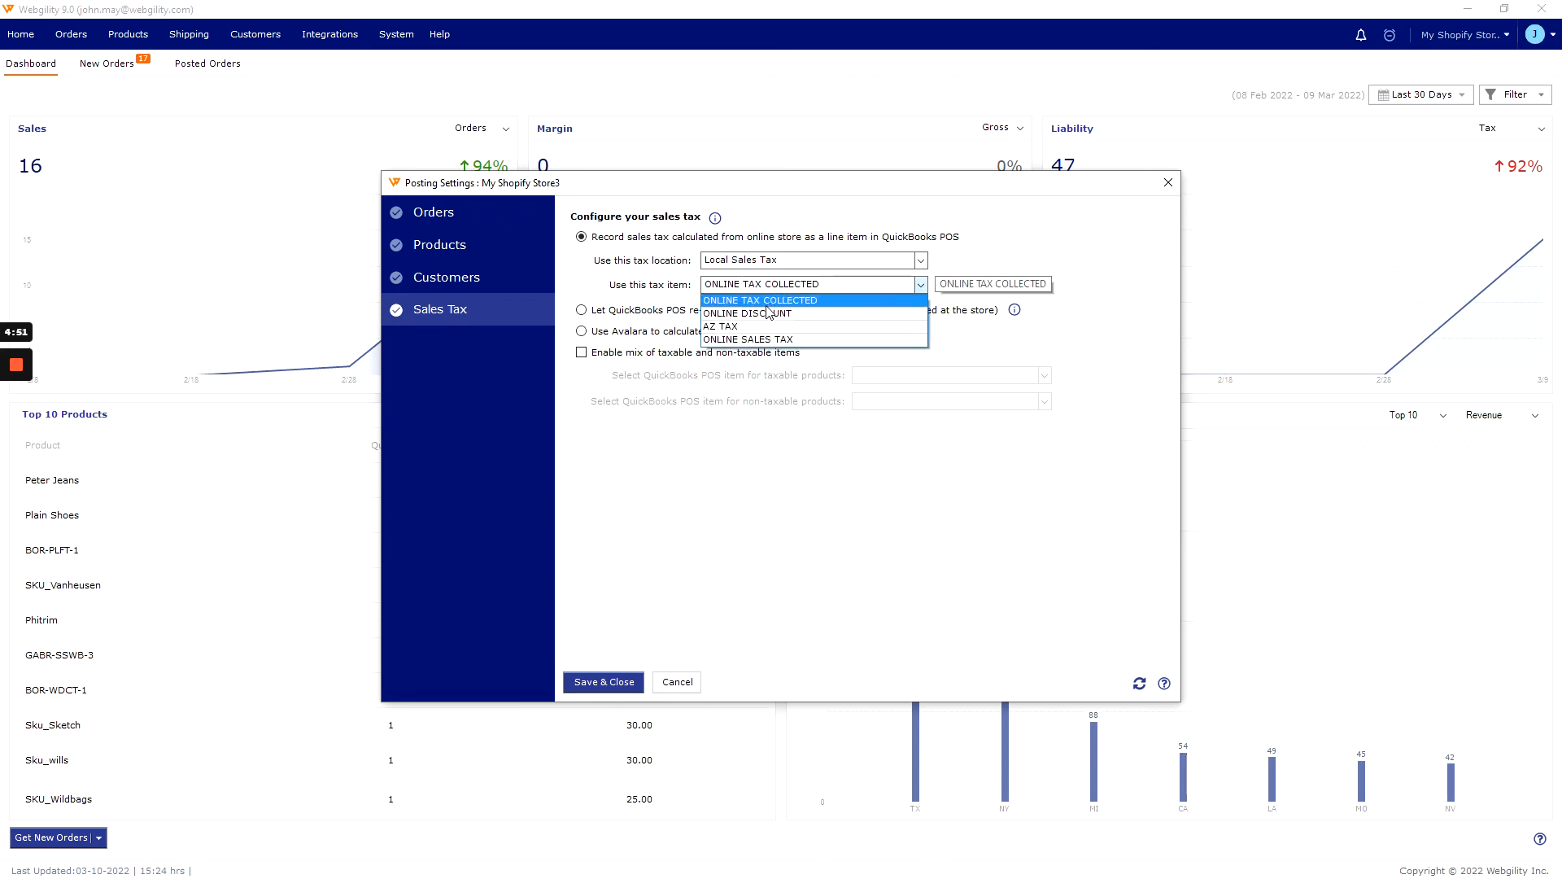
pyautogui.click(759, 341)
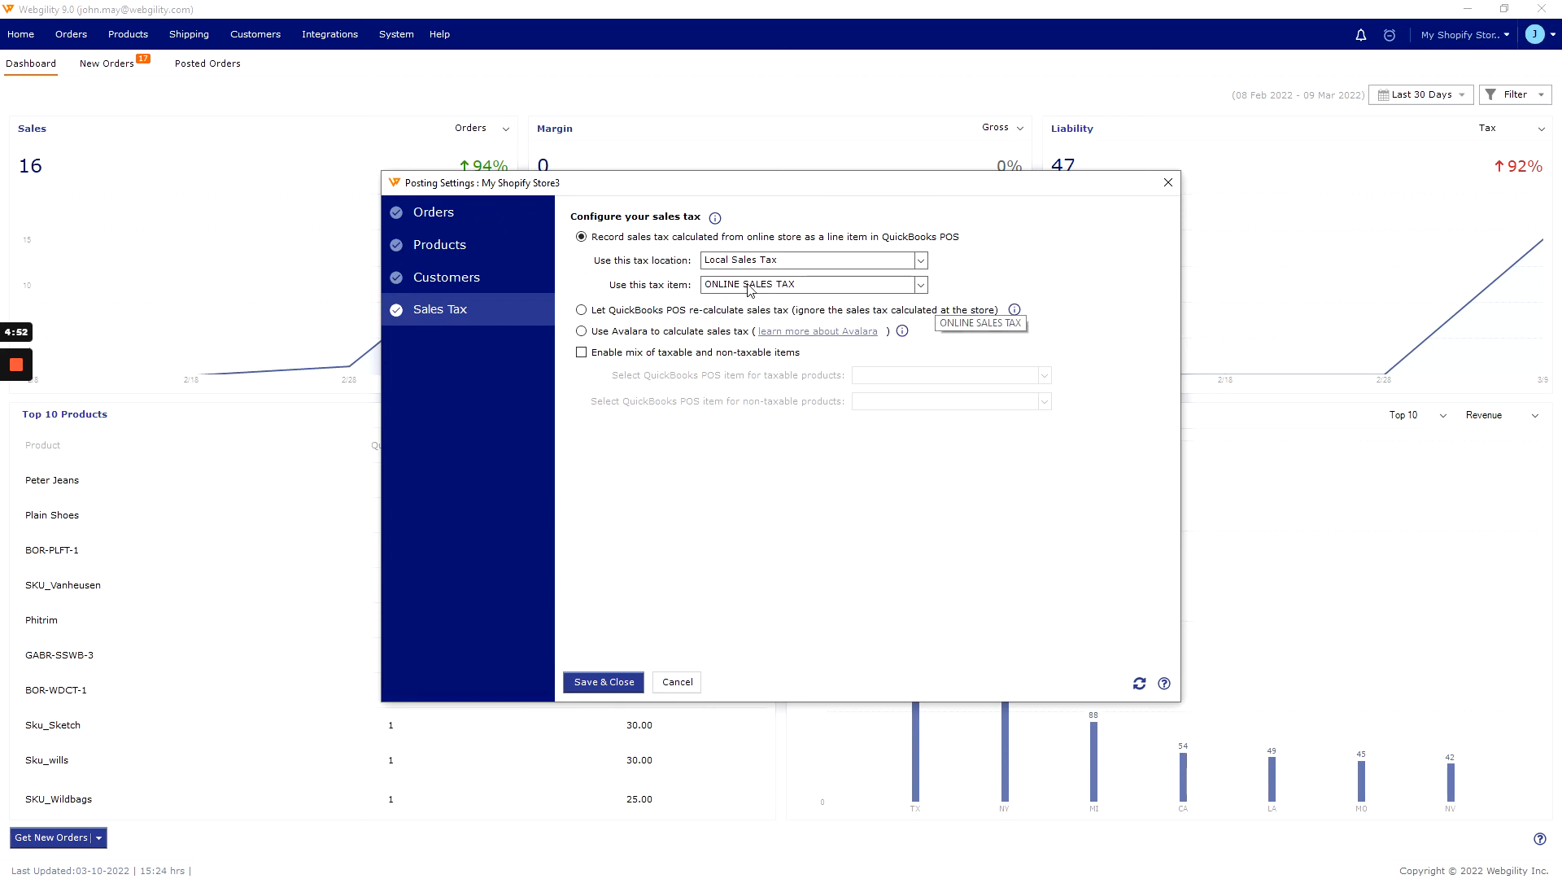
pyautogui.click(735, 262)
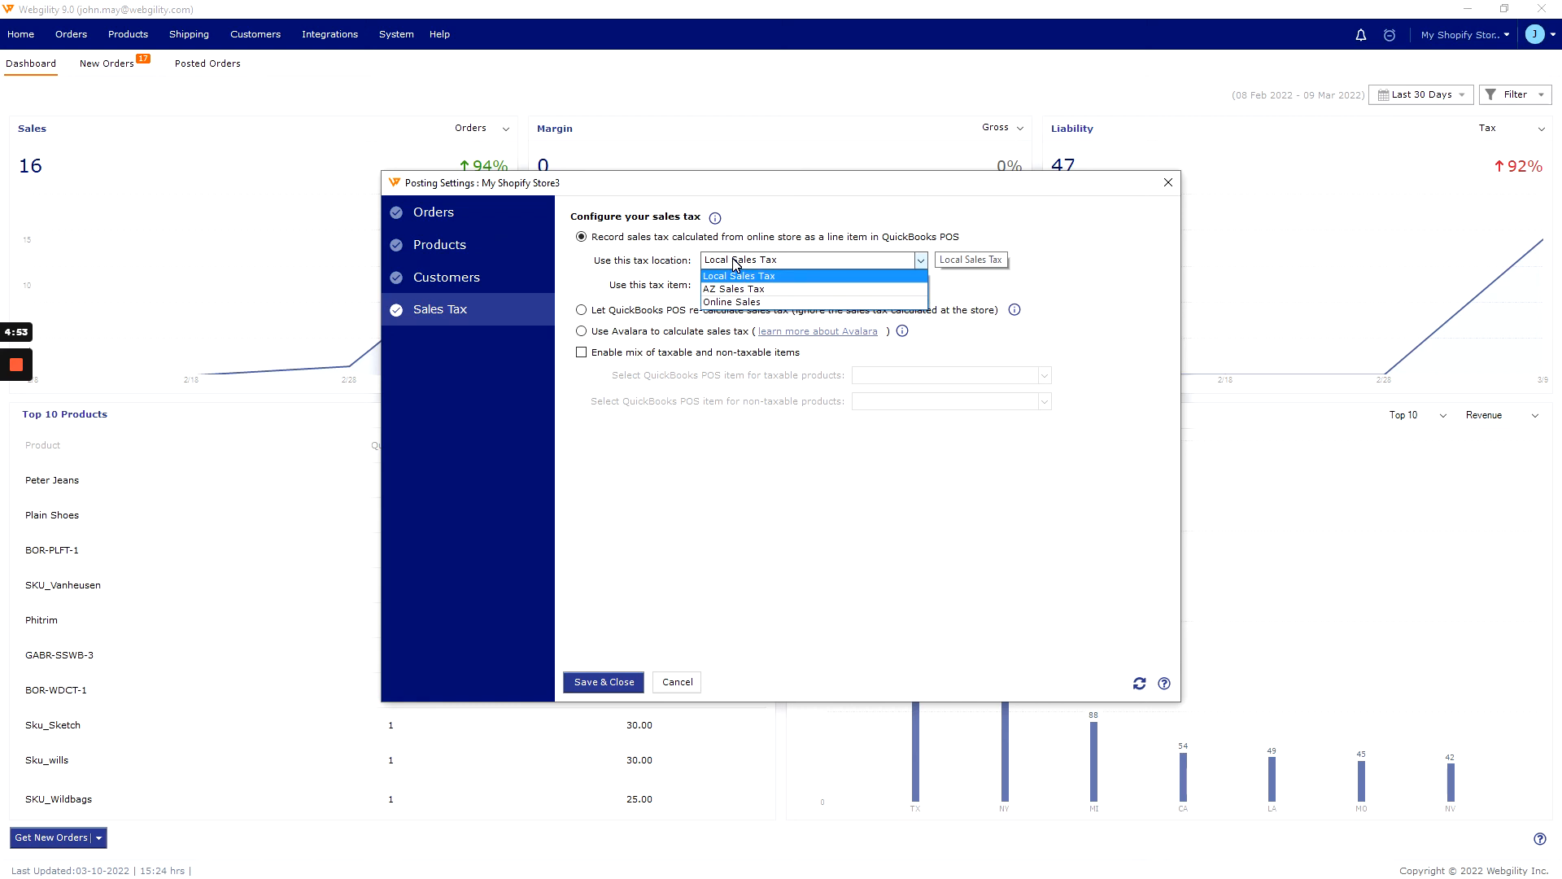
pyautogui.click(750, 302)
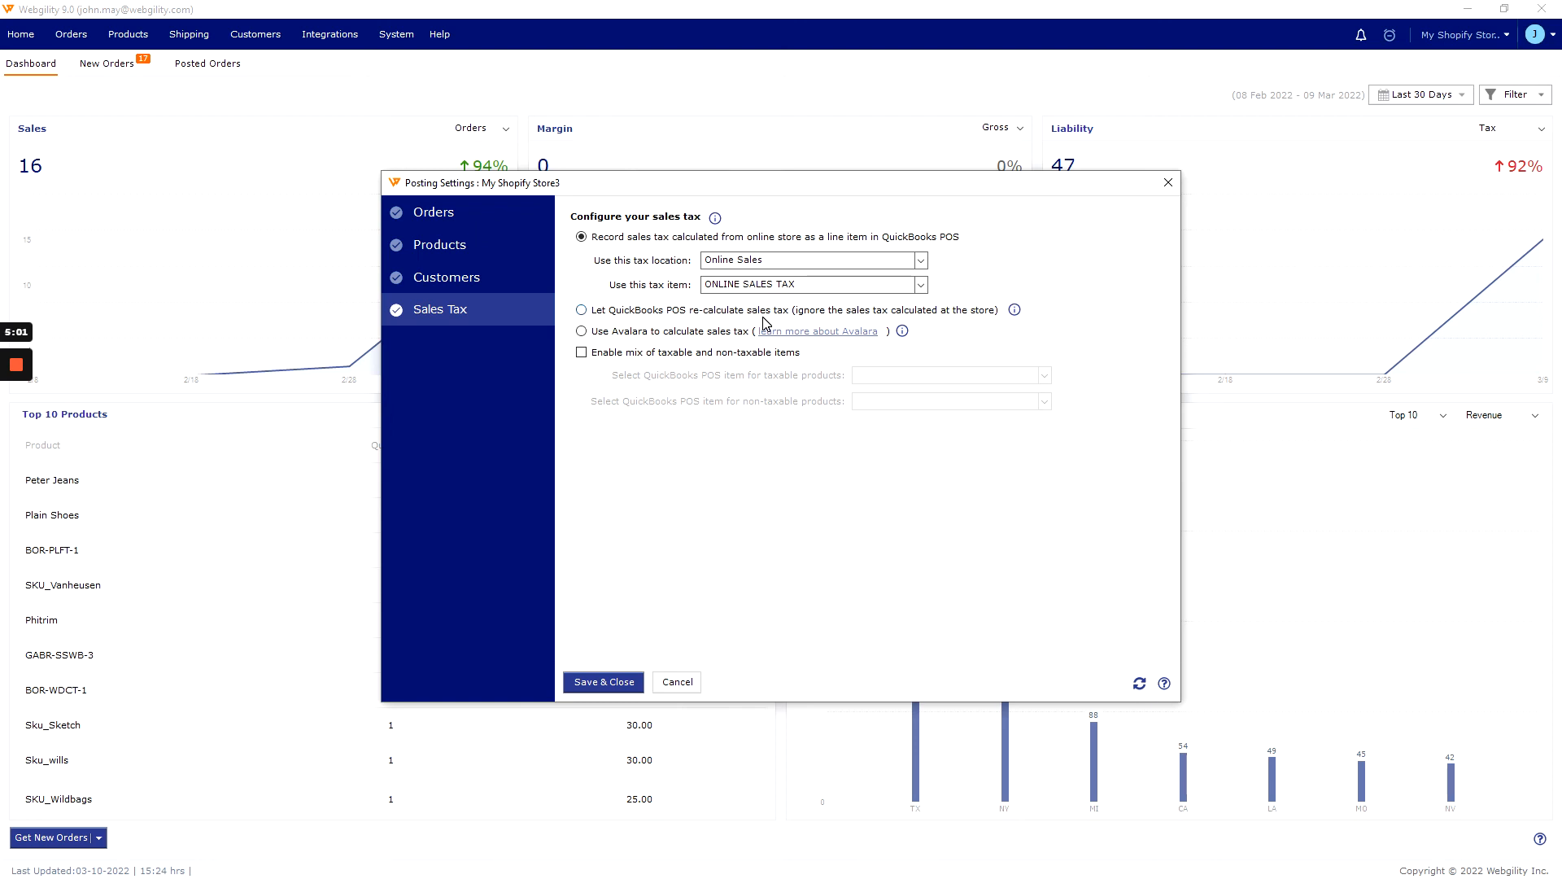
# - Enable the mix of taxable and non-taxable items, assign Tax to taxable and Non to non-taxable products, and save the posting settings
pyautogui.click(612, 362)
pyautogui.click(949, 376)
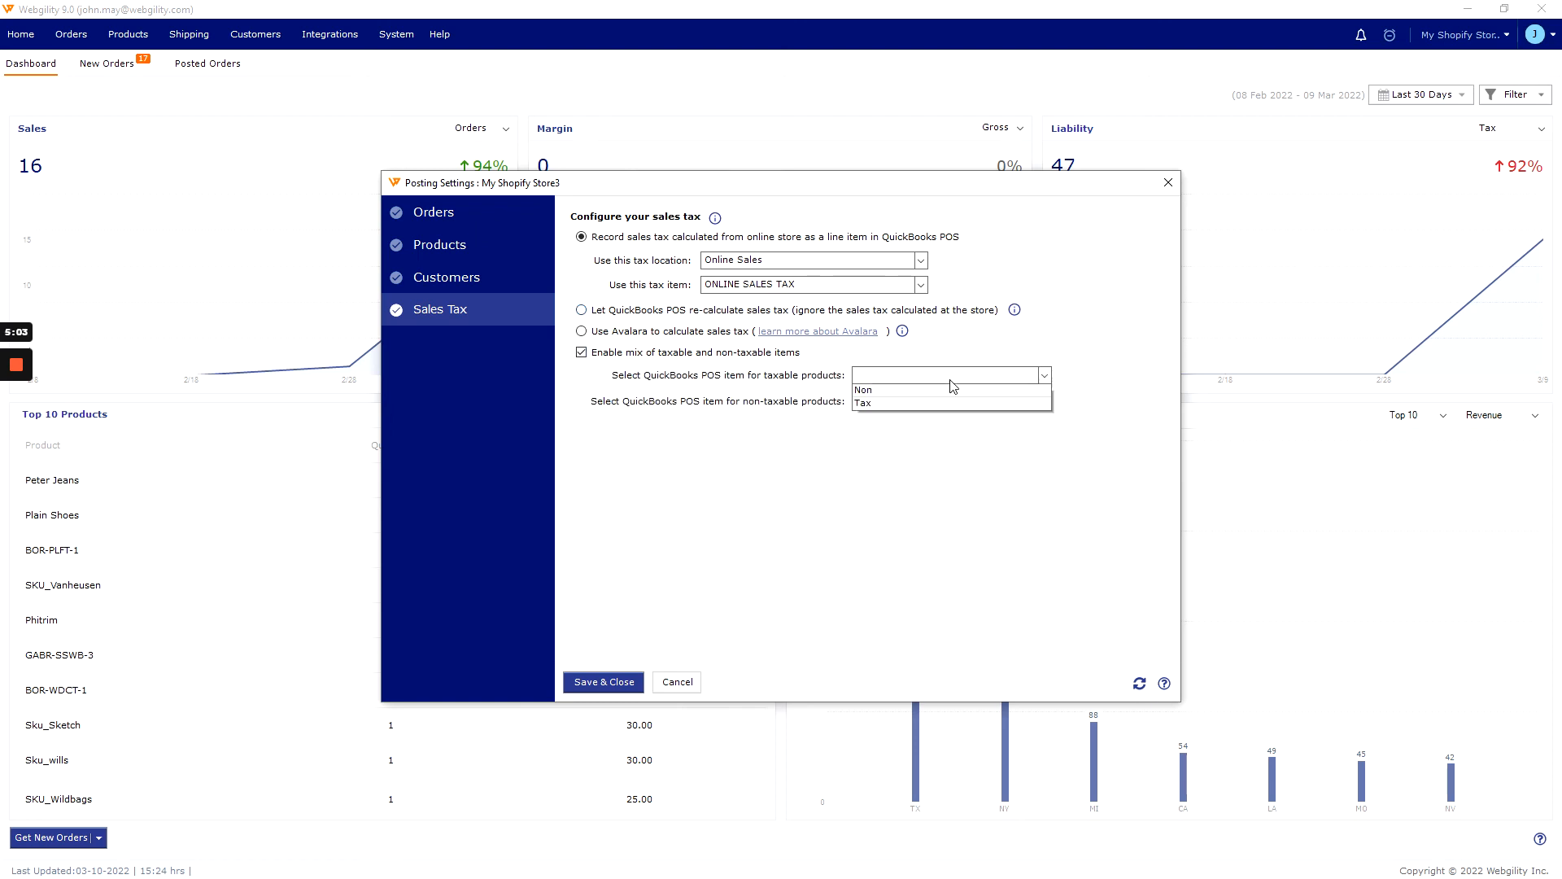
pyautogui.click(897, 417)
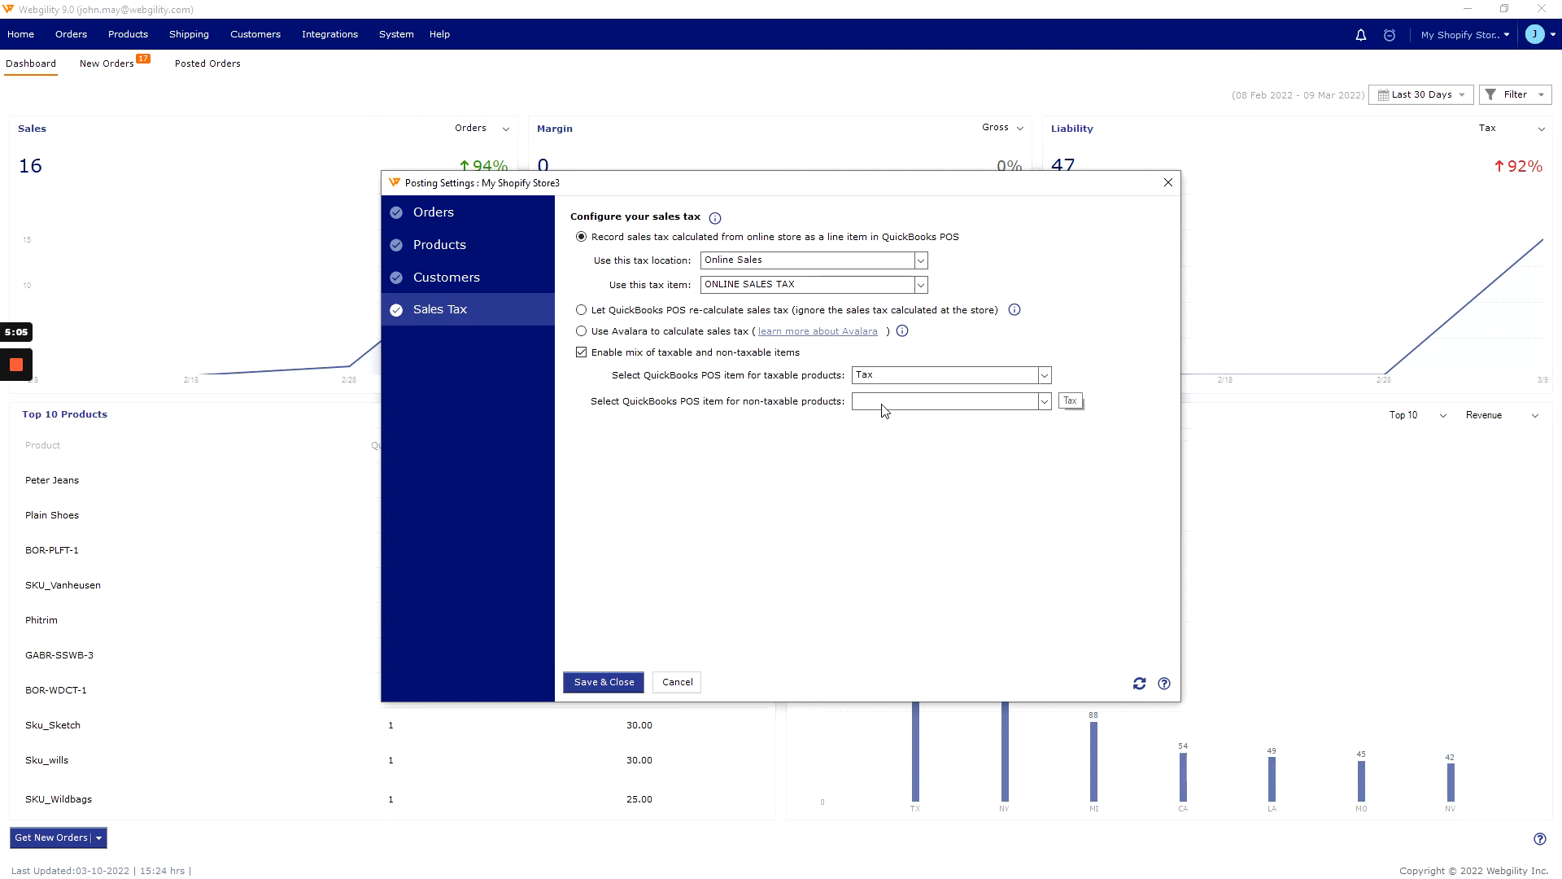
pyautogui.click(882, 401)
pyautogui.click(874, 431)
pyautogui.click(586, 688)
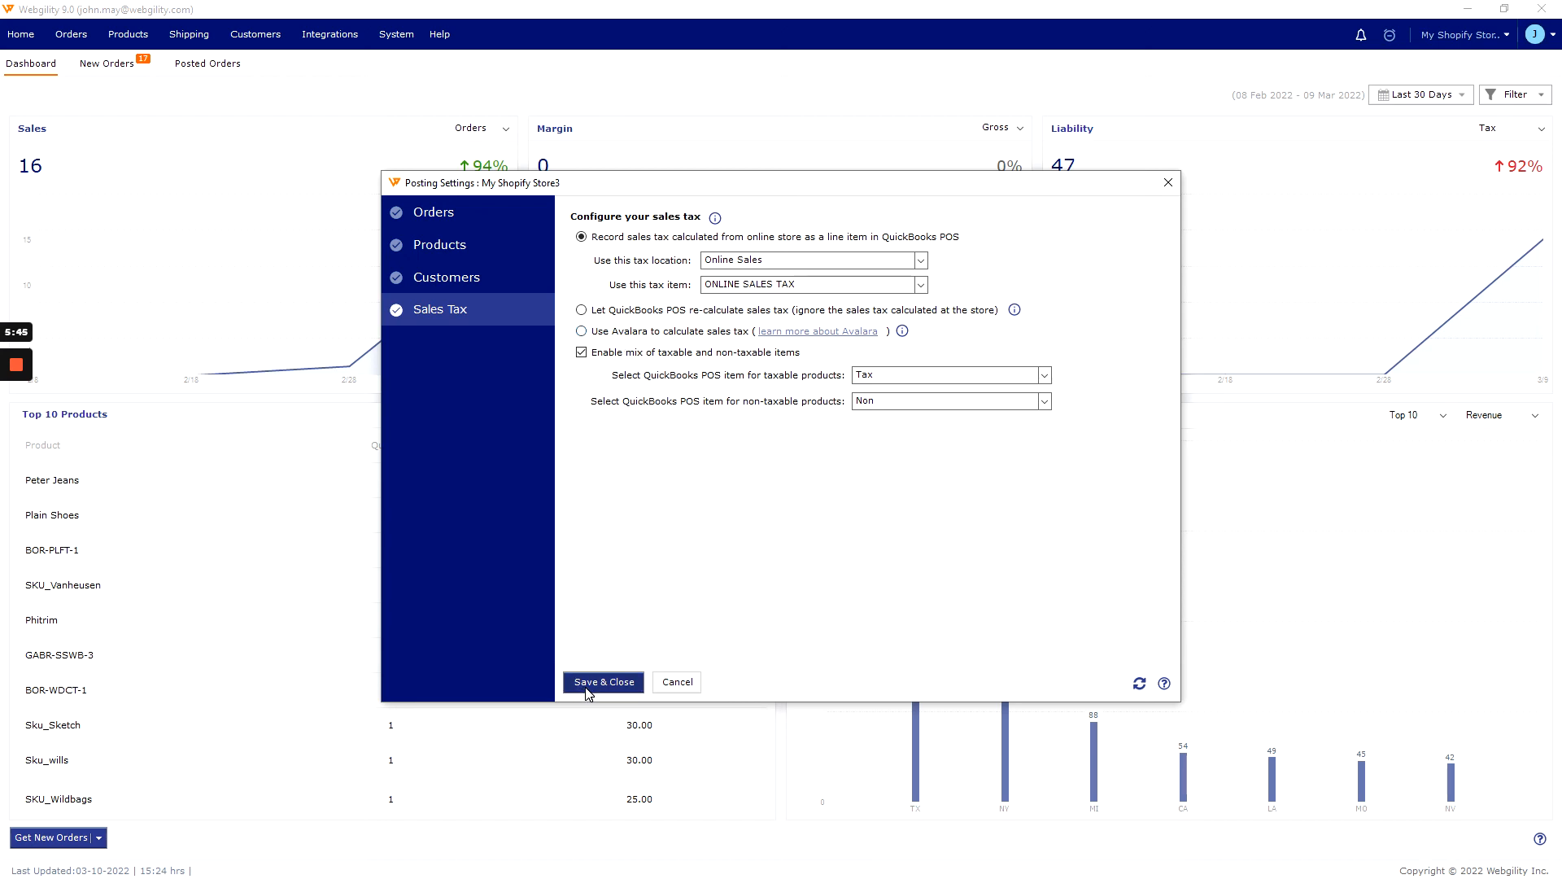